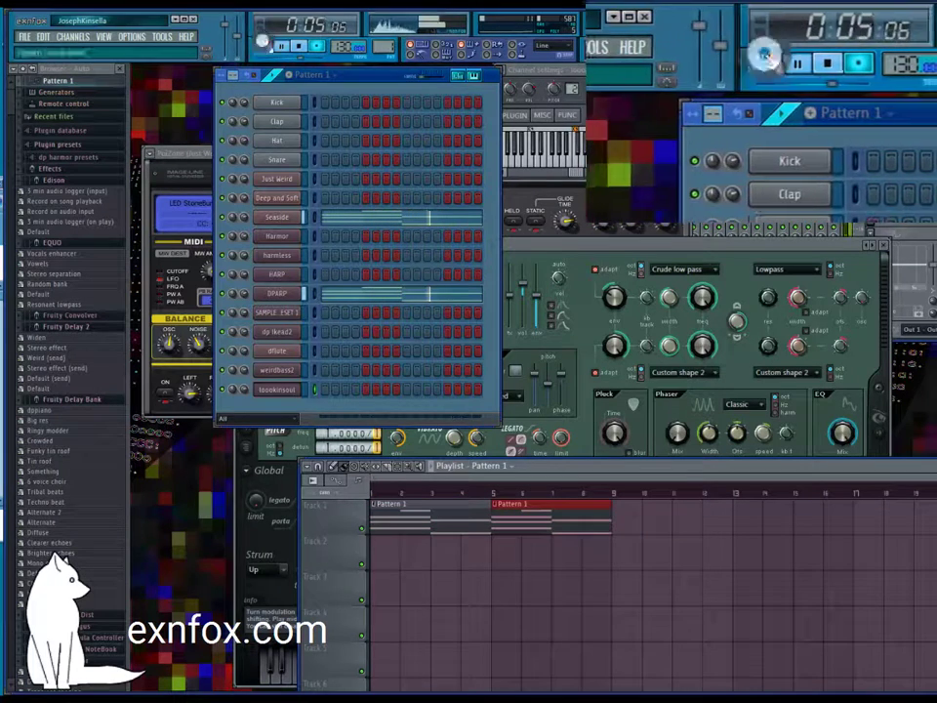
Step: Select Pattern 3 and place four clips of it on playlist Track 2 at bars 1, 3, 5 and 7
{"action": "left_click_drag", "start_coordinate": [386, 45], "coordinate": [387, 35]}
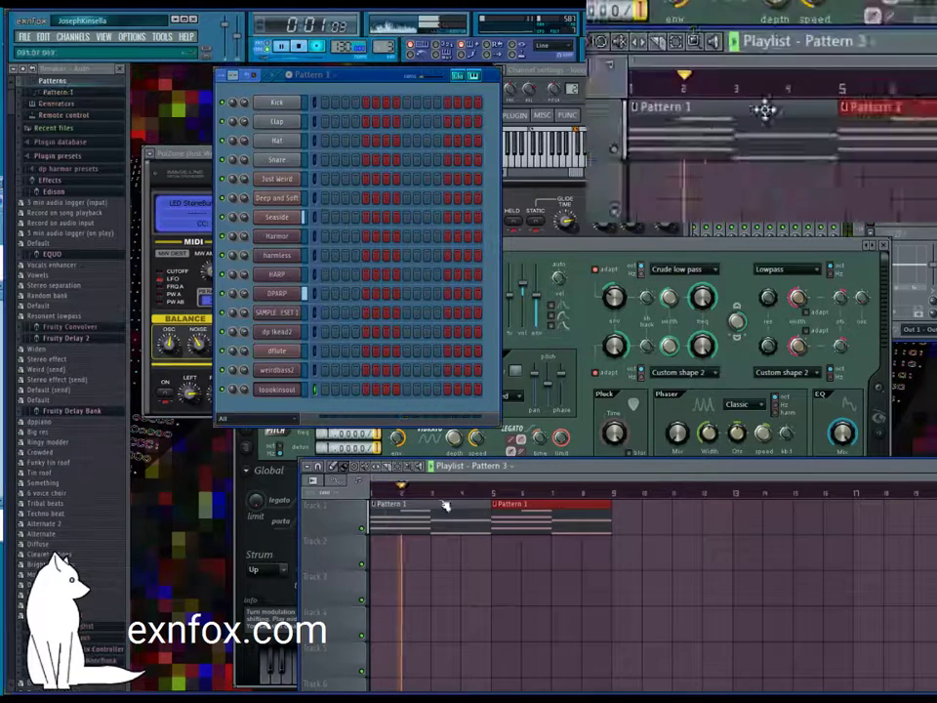
{"action": "left_click", "coordinate": [553, 552]}
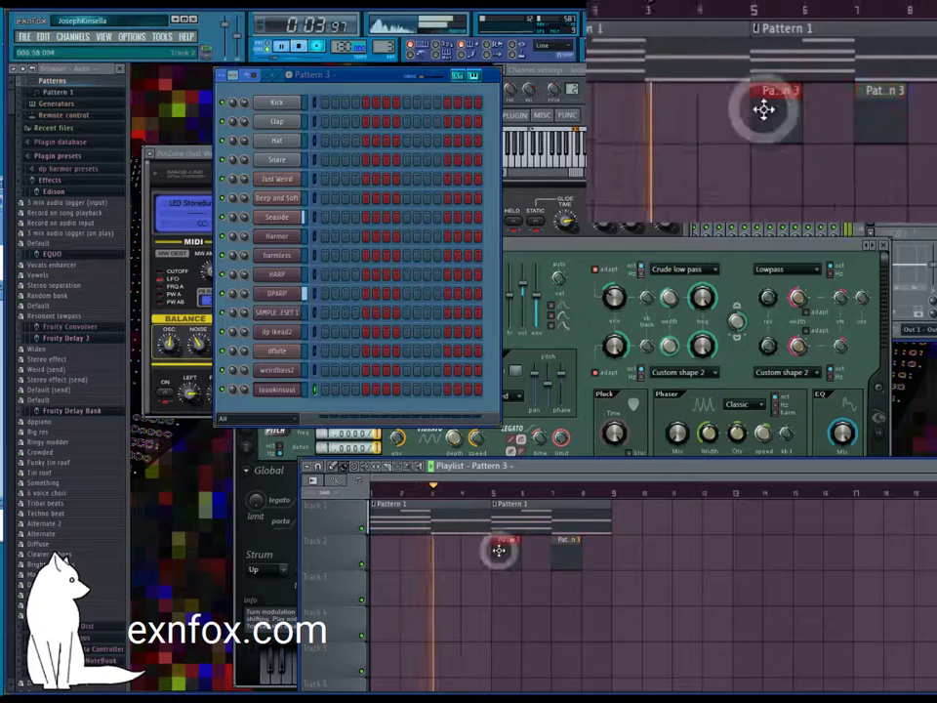
{"action": "left_click", "coordinate": [473, 551]}
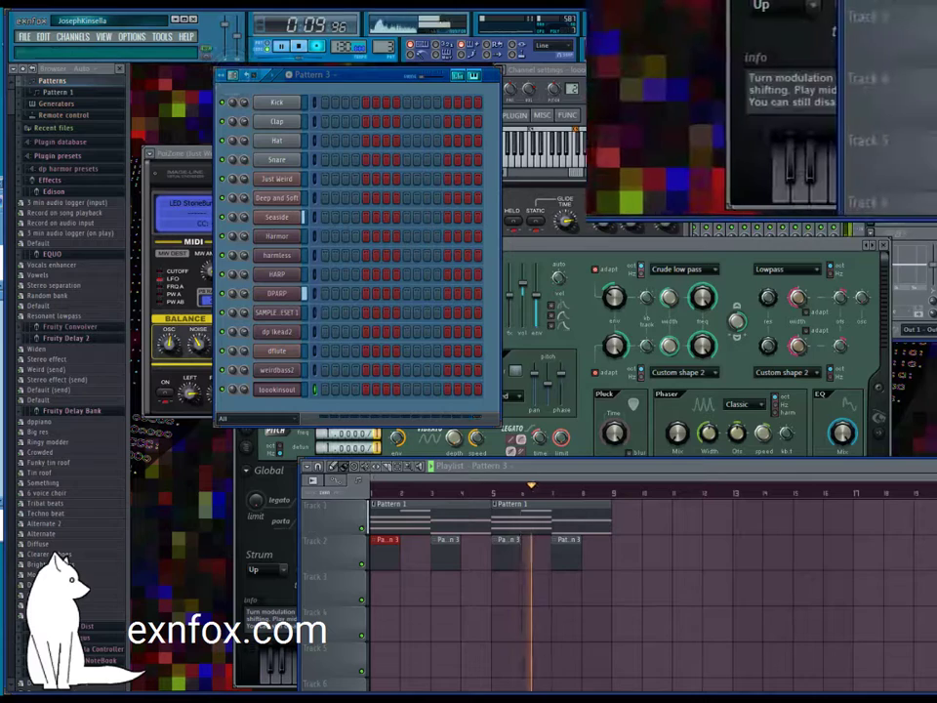
Step: Set Pattern 3 to 8 beats per bar and program a kick, hat and snare rhythm in its step grid
{"action": "left_click_drag", "start_coordinate": [233, 75], "coordinate": [231, 71]}
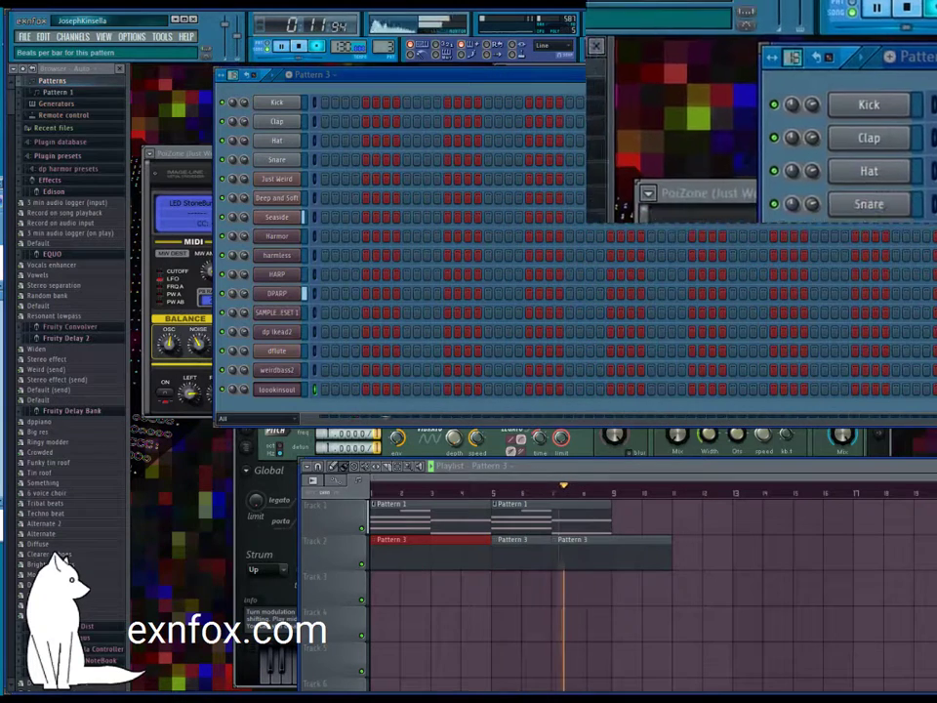
{"action": "right_click", "coordinate": [279, 139]}
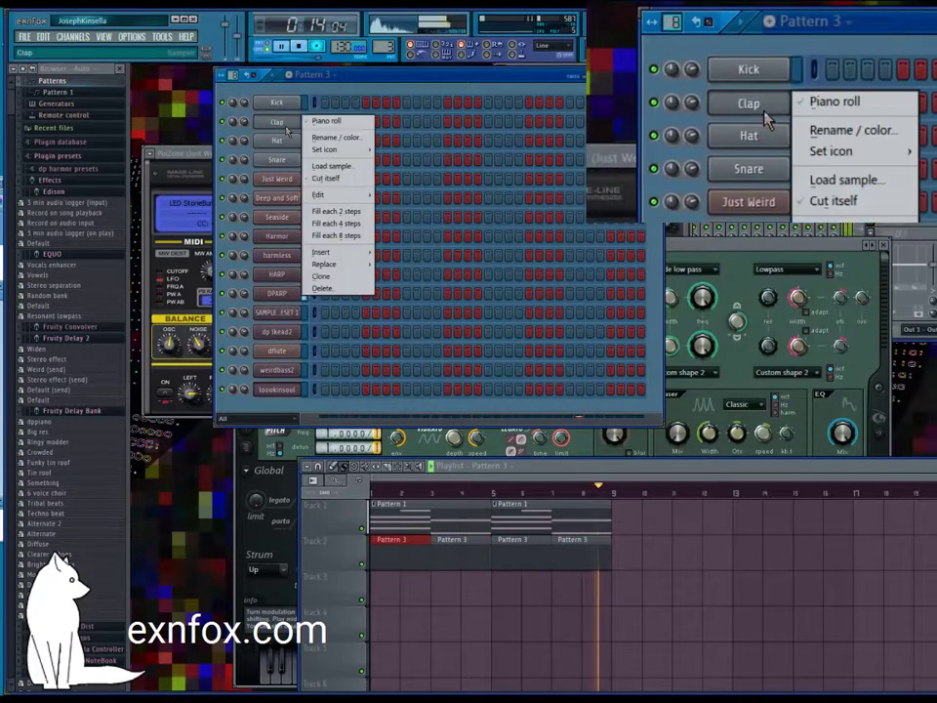
{"action": "left_click", "coordinate": [341, 236]}
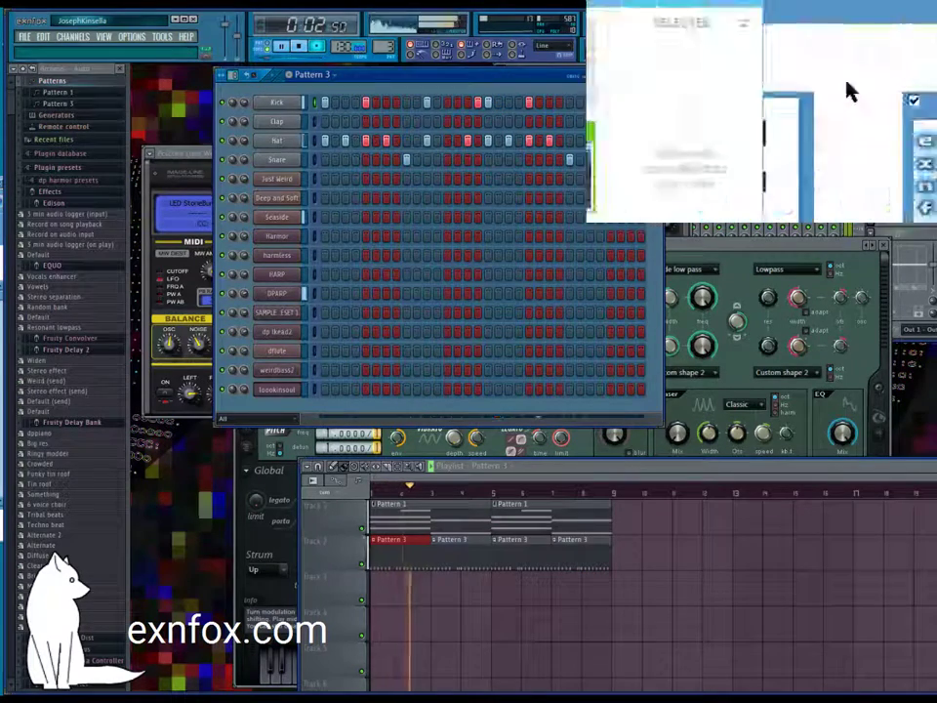
Step: Collapse the plugin preset folders in the browser and expand the 000 FULL MASCHINE LIBRARY folder
{"action": "left_click_drag", "start_coordinate": [11, 135], "coordinate": [29, 124]}
{"action": "scroll", "coordinate": [53, 203], "scroll_direction": "up", "scroll_amount": 20}
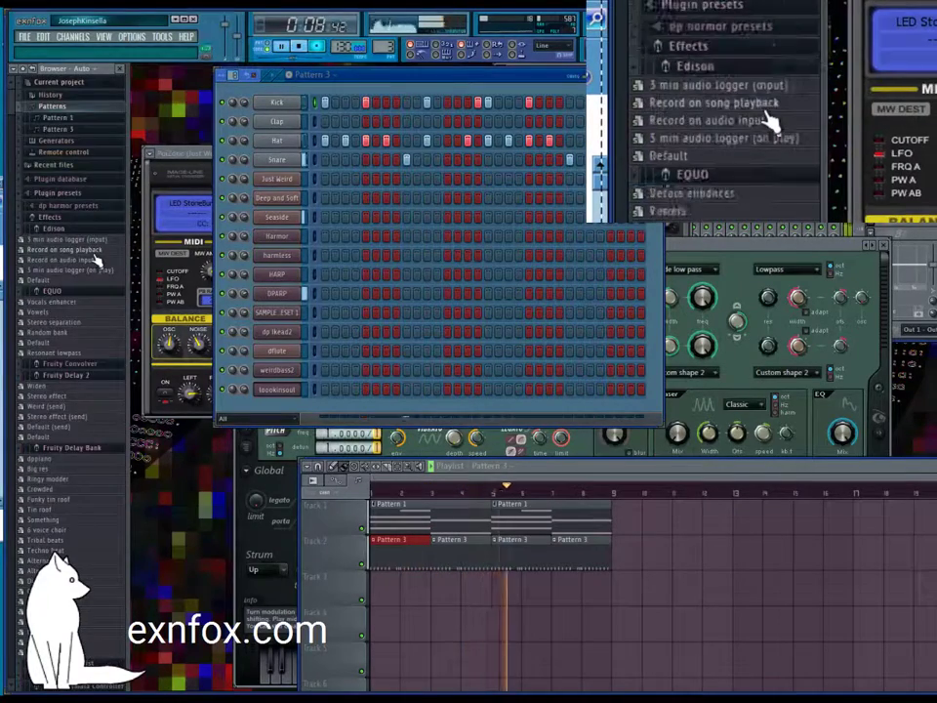
{"action": "left_click", "coordinate": [81, 205]}
{"action": "scroll", "coordinate": [84, 185], "scroll_direction": "up", "scroll_amount": 4}
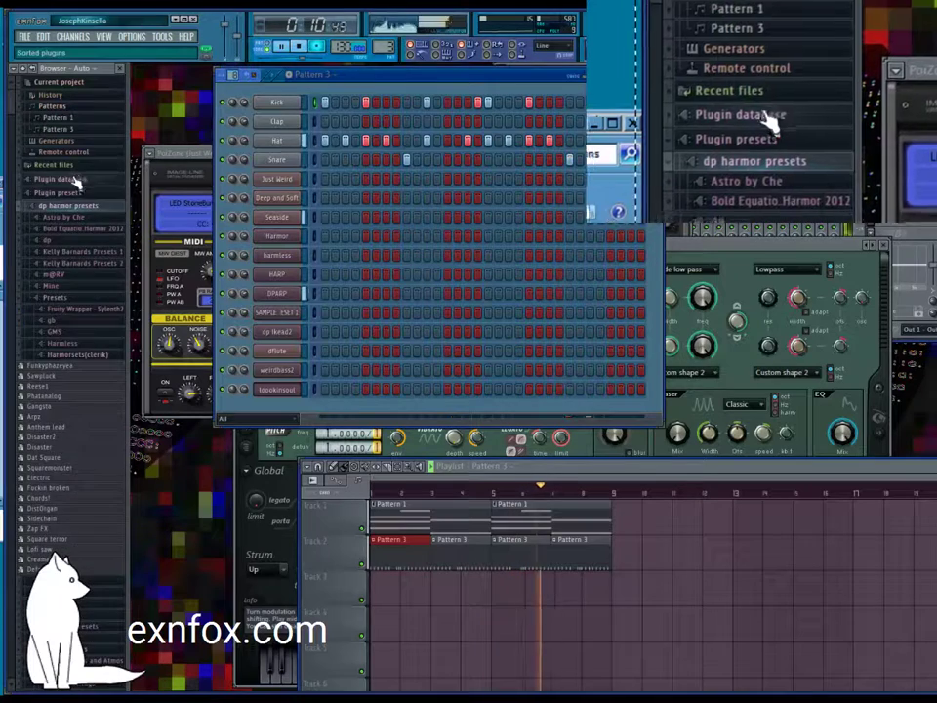
{"action": "left_click", "coordinate": [68, 193]}
{"action": "left_click", "coordinate": [71, 223]}
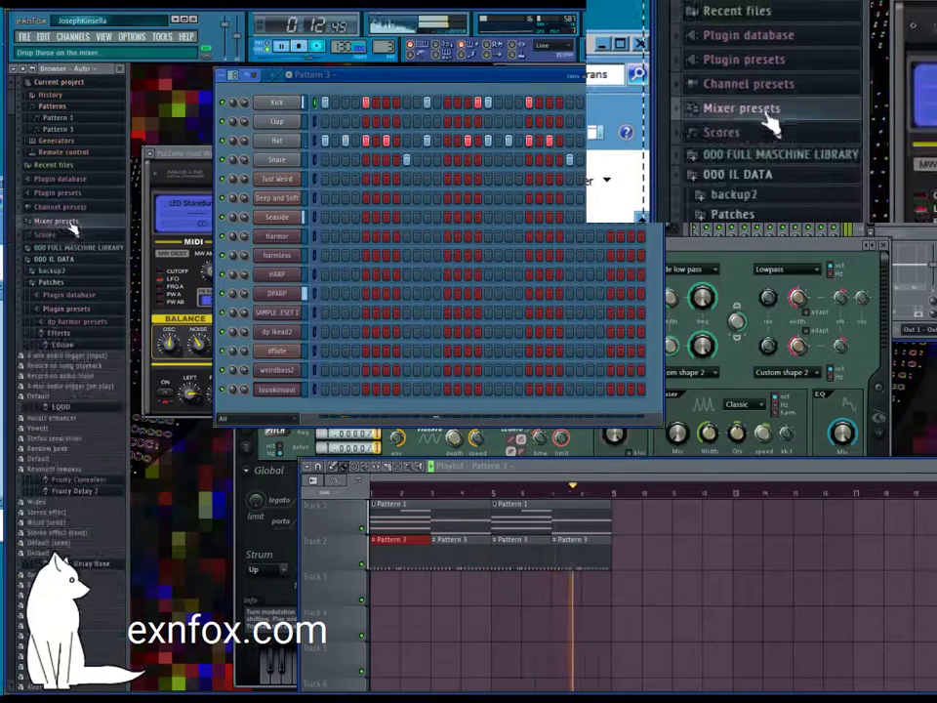
{"action": "left_click", "coordinate": [100, 237]}
{"action": "left_click", "coordinate": [102, 237]}
{"action": "left_click", "coordinate": [93, 247]}
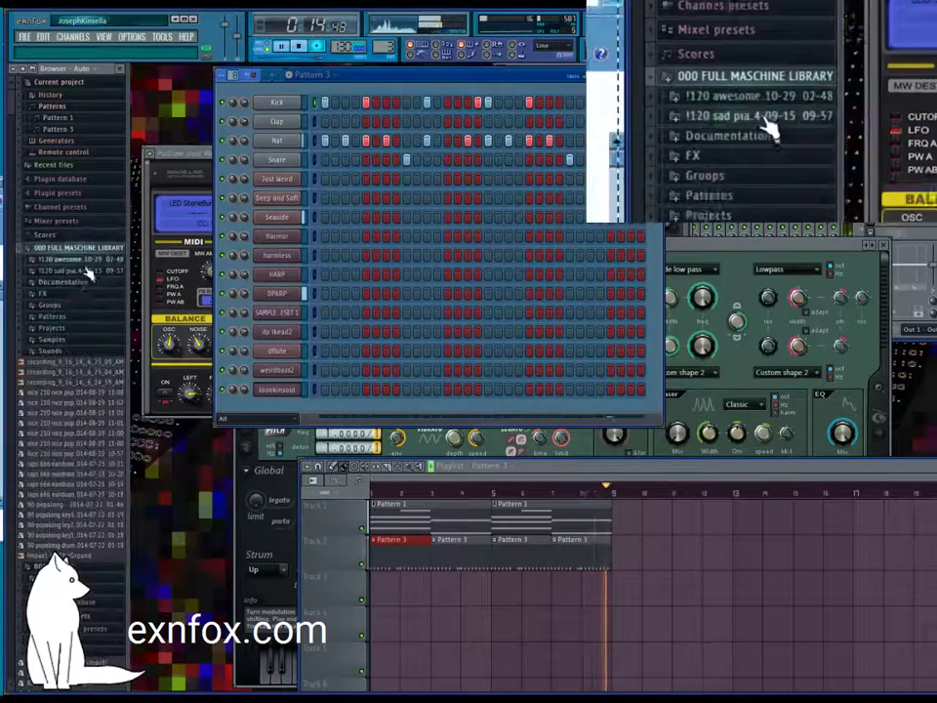
Step: Open the Kick sample folder in the library's Samples, EXPANSIONS, static, Samples, Drums path
{"action": "left_click", "coordinate": [51, 338]}
{"action": "left_click", "coordinate": [62, 362]}
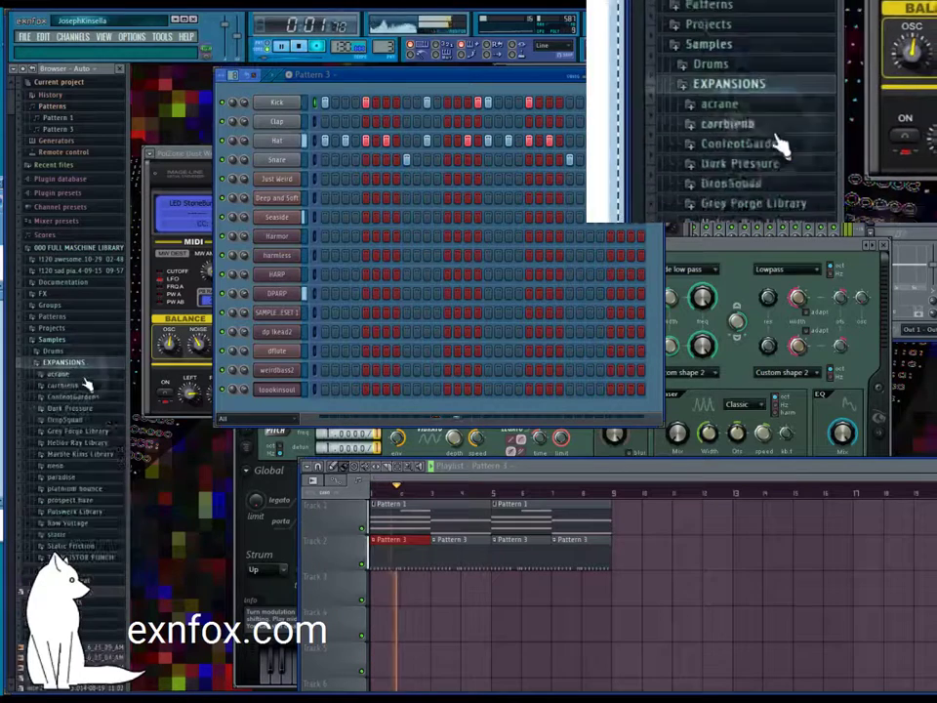
{"action": "left_click", "coordinate": [74, 534]}
{"action": "left_click", "coordinate": [78, 569]}
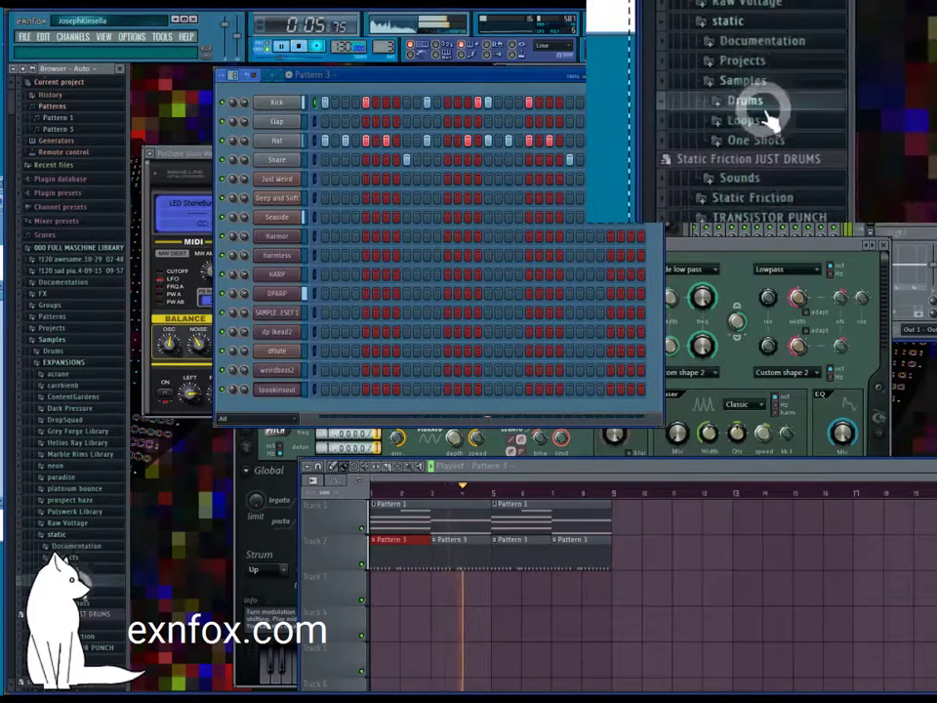
{"action": "left_click", "coordinate": [89, 582]}
{"action": "left_click", "coordinate": [89, 636]}
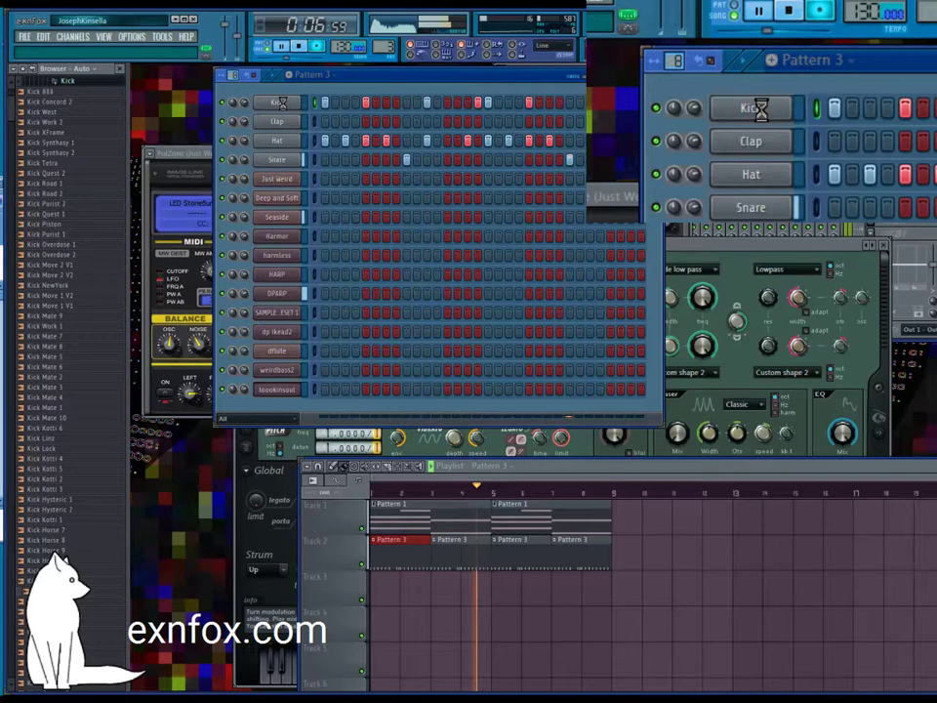
Step: Replace the Kick channel's sample with Kick Horse 4 from the browser
{"action": "left_click", "coordinate": [283, 106]}
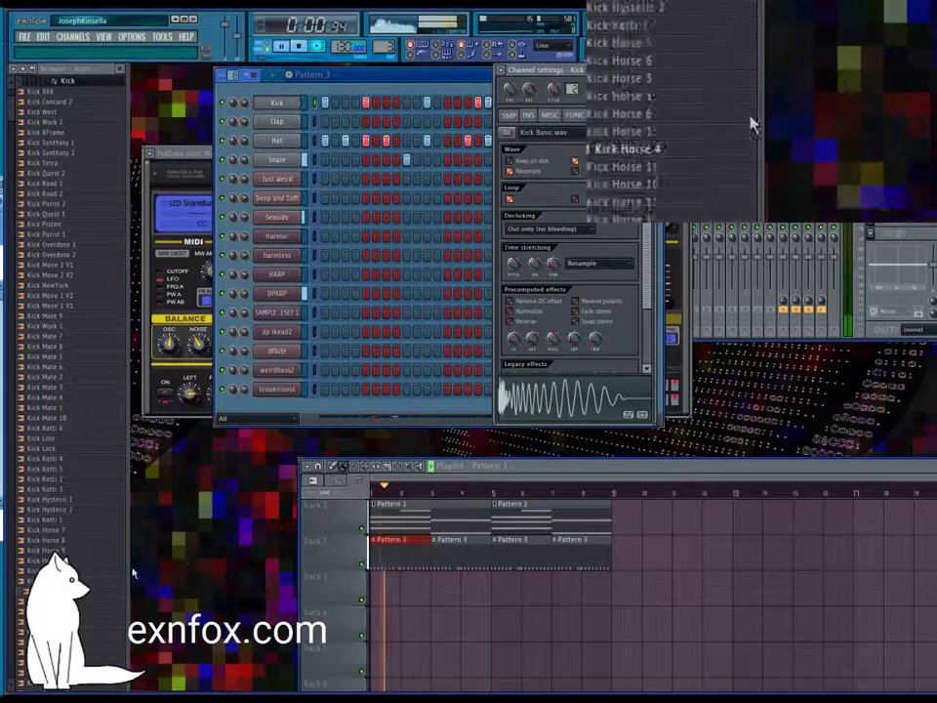
{"action": "right_click", "coordinate": [69, 593]}
{"action": "left_click", "coordinate": [108, 569]}
{"action": "scroll", "coordinate": [111, 577], "scroll_direction": "down", "scroll_amount": 1}
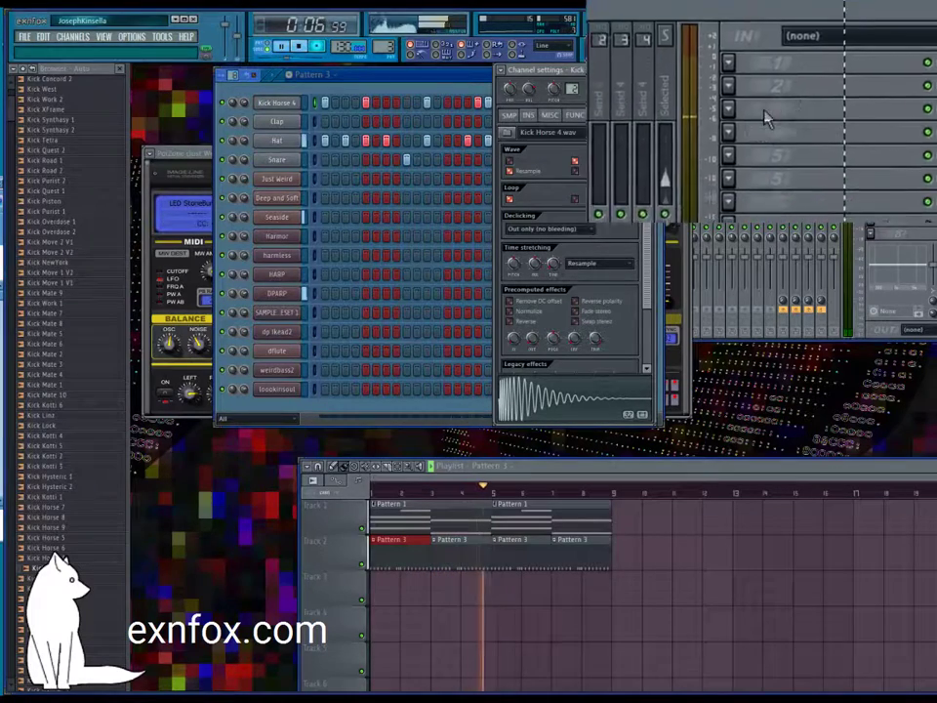
Step: Add the Soundgoodizer effect to mixer track Insert 1 and reposition the mixer window
{"action": "left_click", "coordinate": [766, 122]}
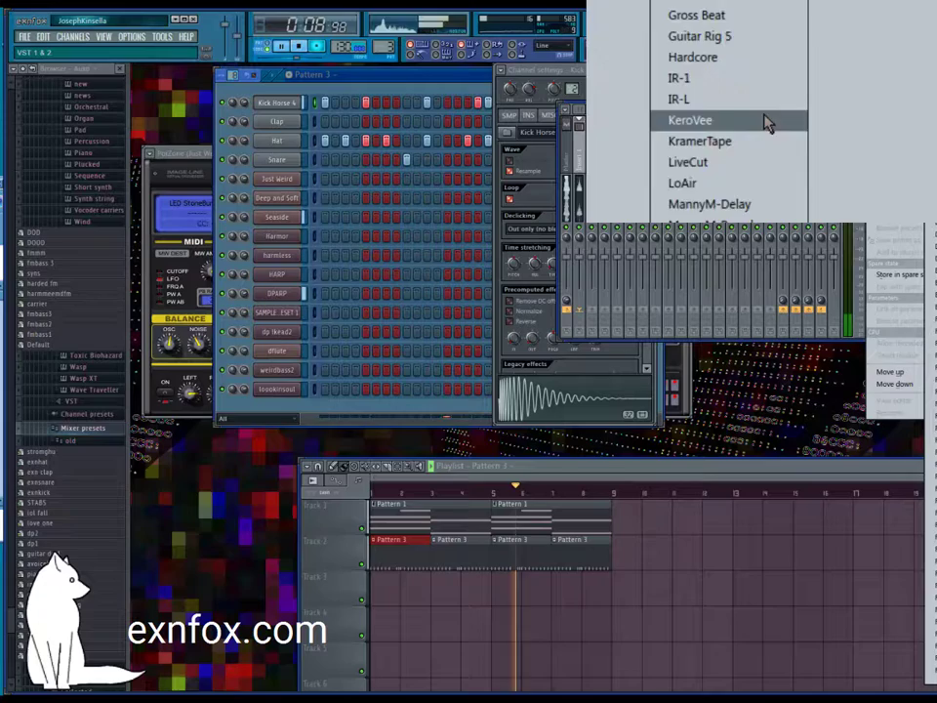
{"action": "left_click", "coordinate": [810, 179]}
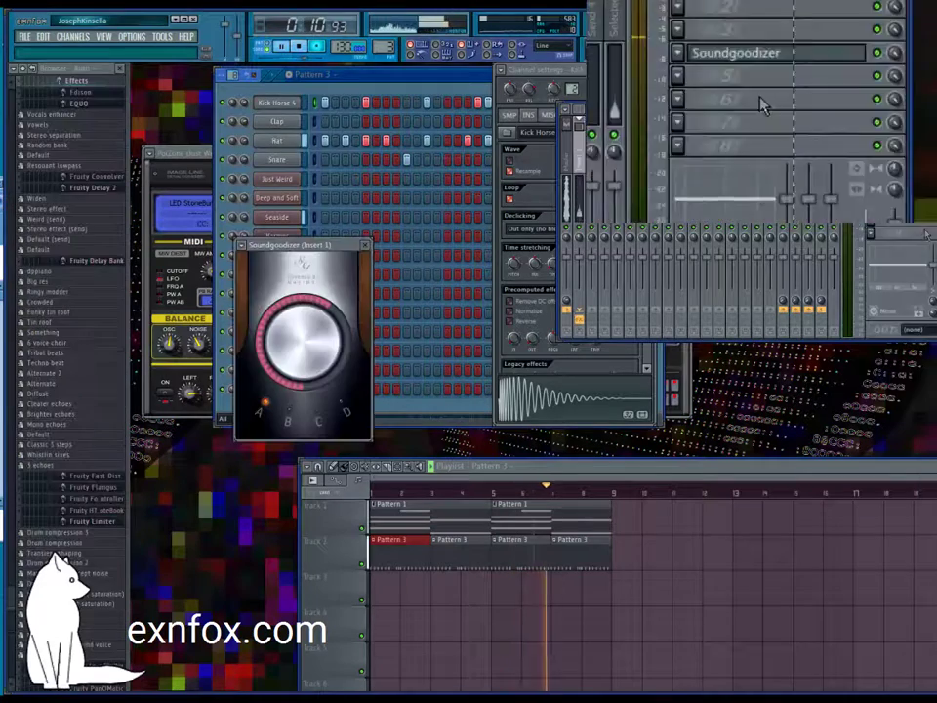
{"action": "left_click_drag", "start_coordinate": [852, 108], "coordinate": [788, 173]}
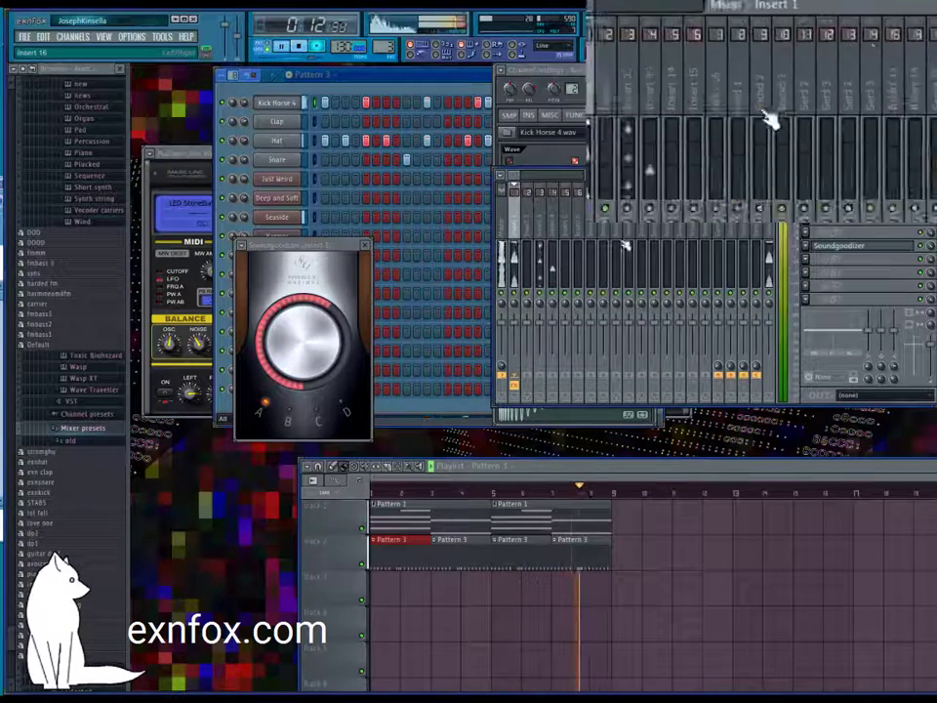
Step: Open the Hat channel's settings and switch the detached browser to the Snap 3 view
{"action": "left_click", "coordinate": [263, 141]}
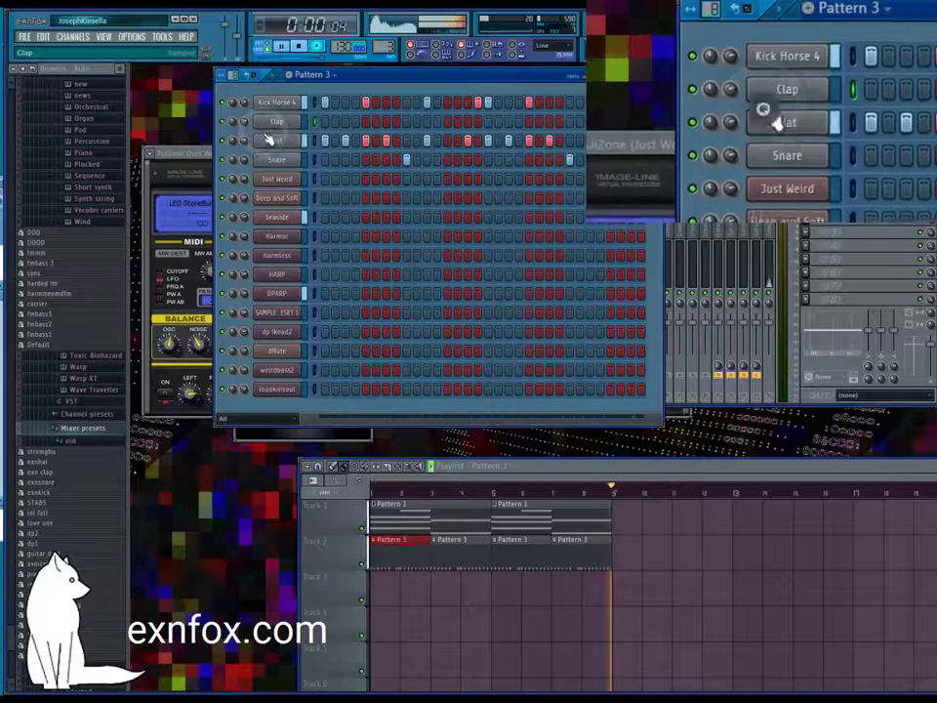
{"action": "left_click_drag", "start_coordinate": [128, 109], "coordinate": [86, 69]}
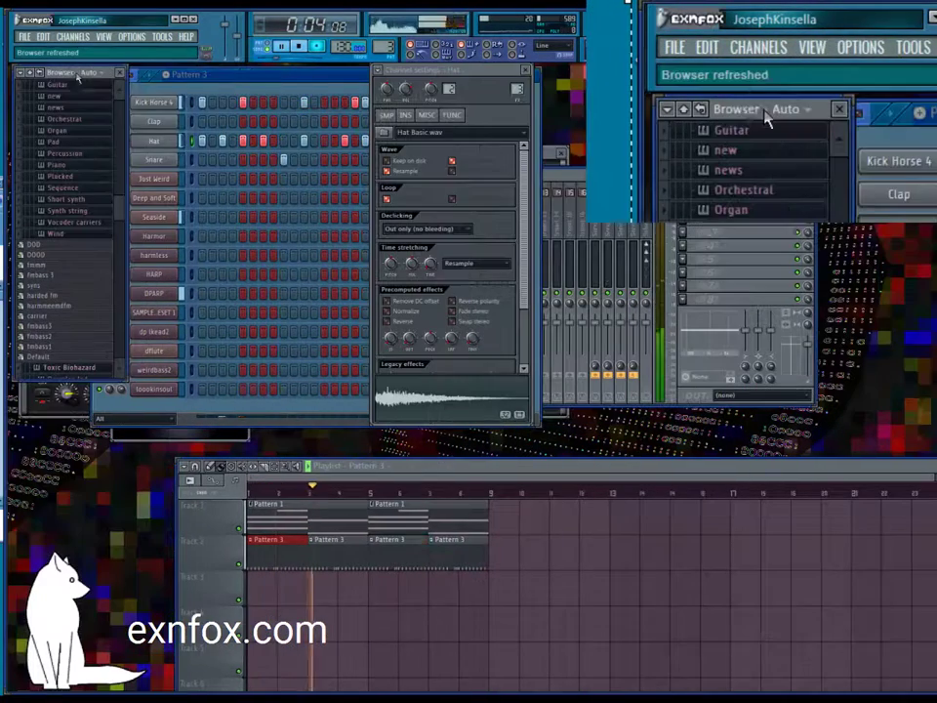
{"action": "left_click", "coordinate": [88, 73]}
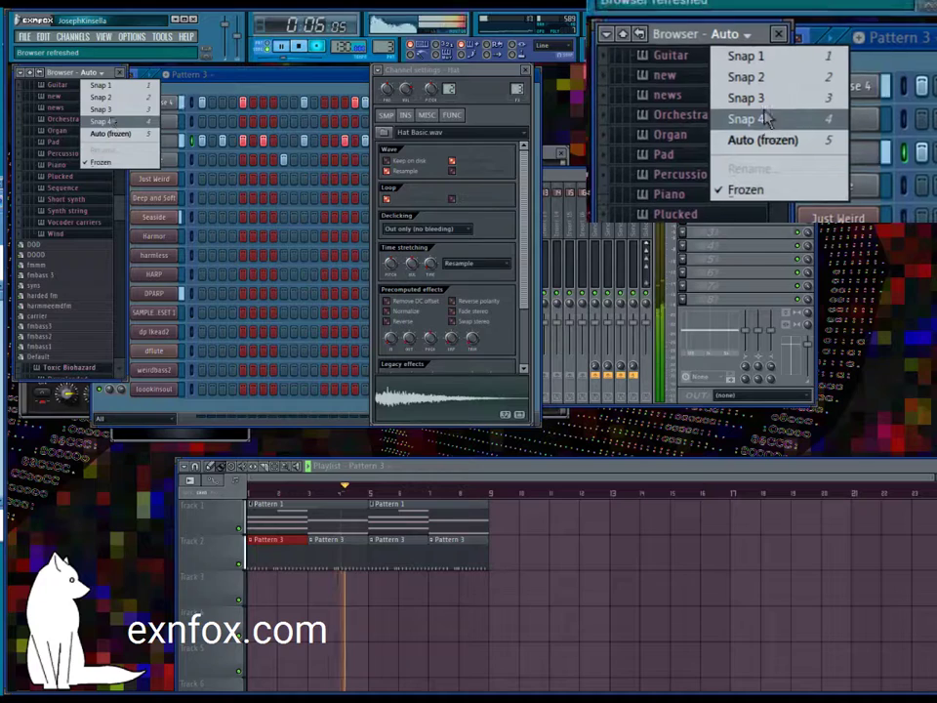
{"action": "left_click", "coordinate": [109, 109]}
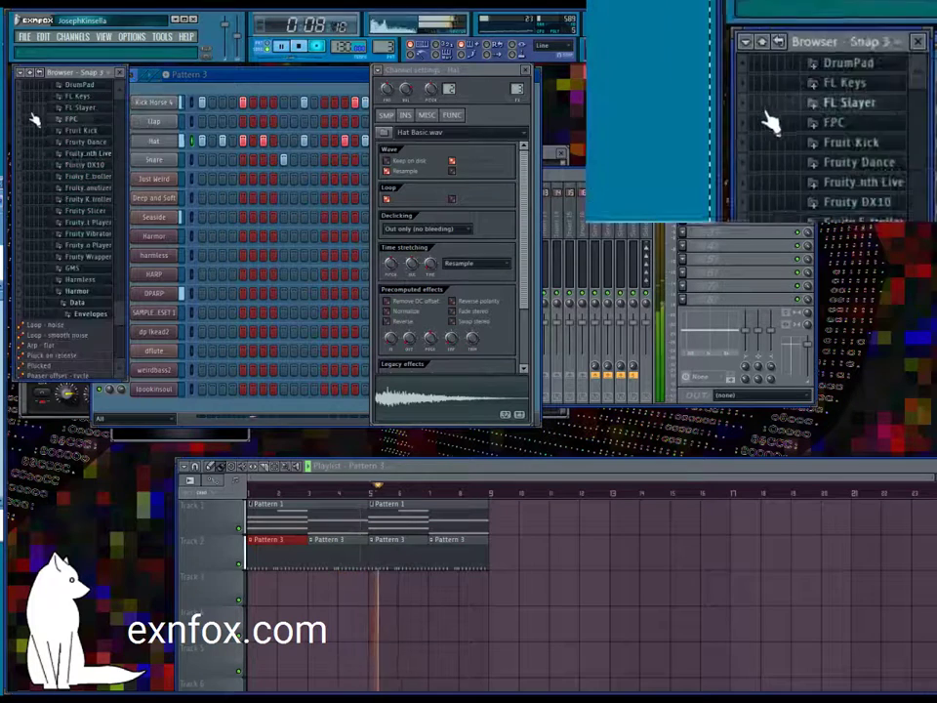
Step: Open the HiHat sample folder under the Drums samples of the static expansion
{"action": "left_click_drag", "start_coordinate": [121, 116], "coordinate": [120, 125]}
{"action": "left_click", "coordinate": [56, 203]}
{"action": "left_click", "coordinate": [78, 215]}
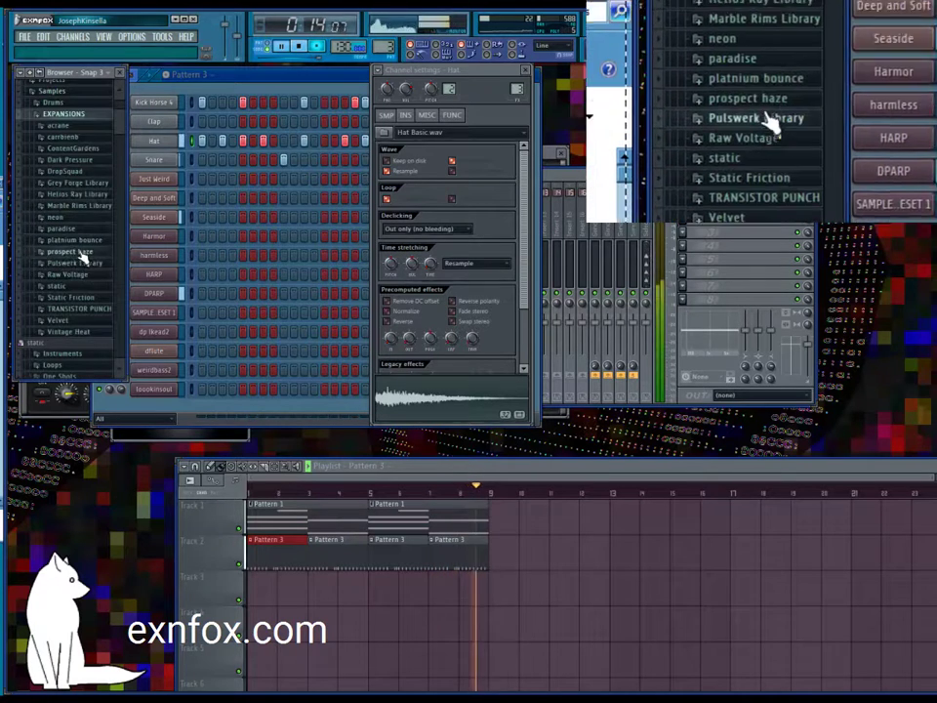
{"action": "left_click", "coordinate": [68, 287]}
{"action": "left_click", "coordinate": [76, 320]}
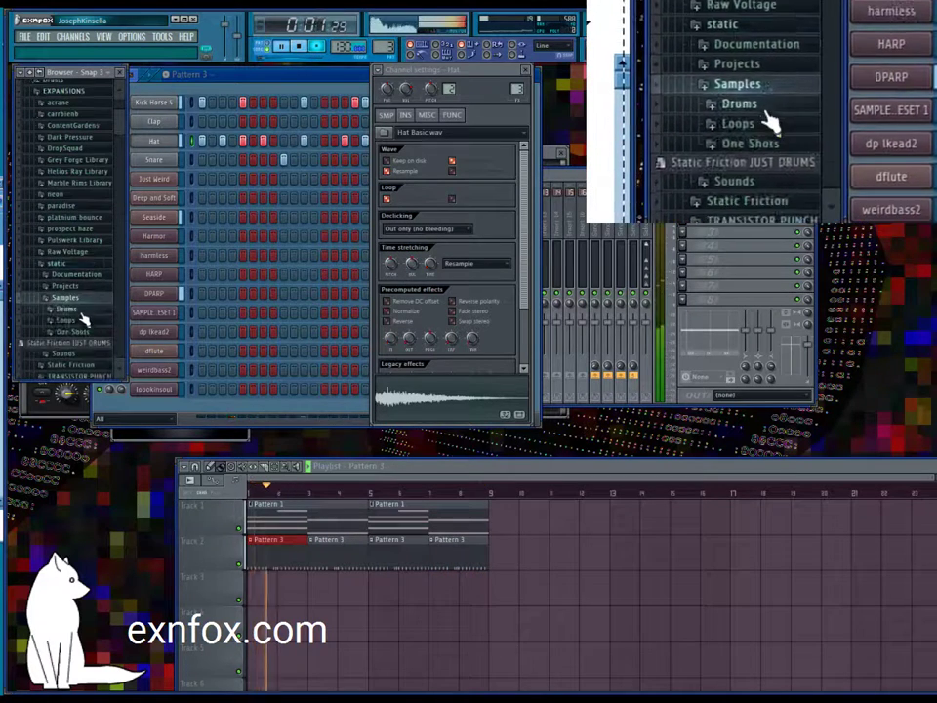
{"action": "left_click", "coordinate": [82, 310]}
{"action": "left_click", "coordinate": [69, 262]}
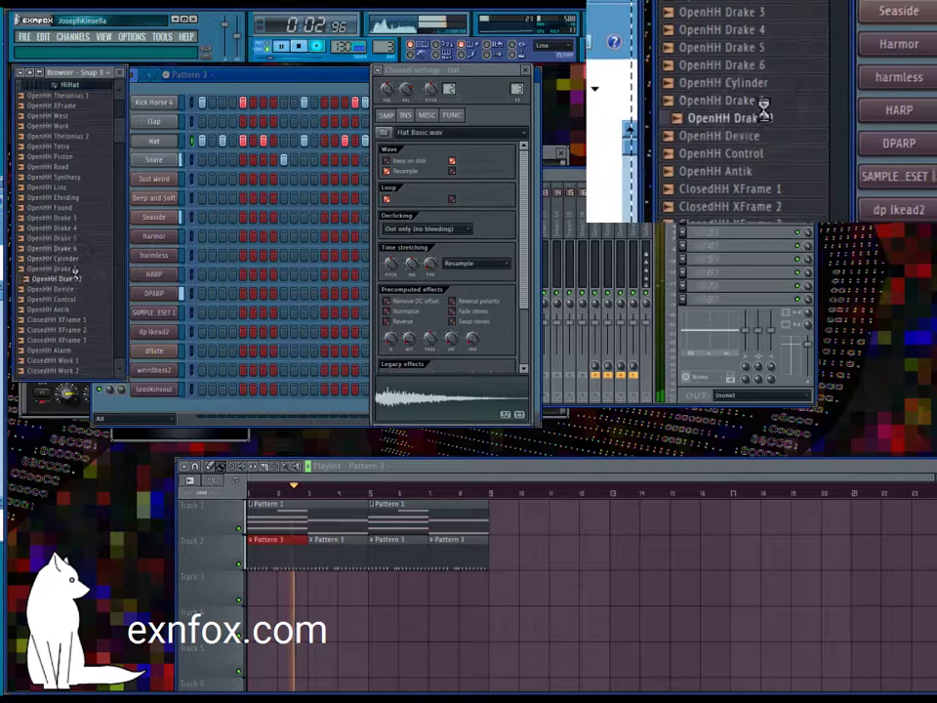
Step: Audition hi-hat samples and load ClosedHH Tetra into the Hat channel
{"action": "left_click", "coordinate": [51, 218]}
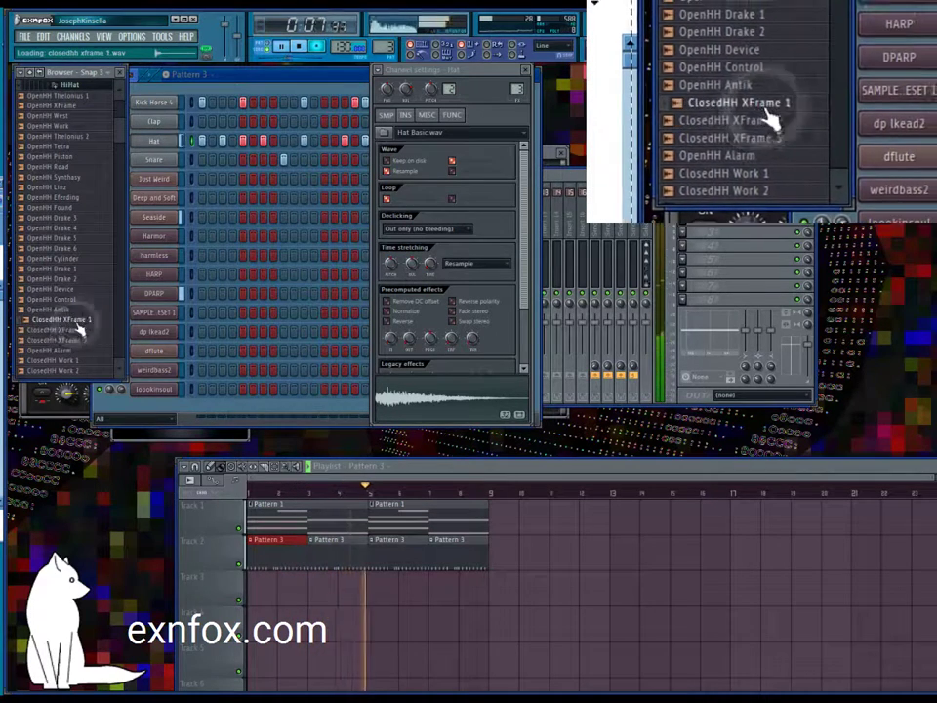
{"action": "scroll", "coordinate": [78, 331], "scroll_direction": "down", "scroll_amount": 5}
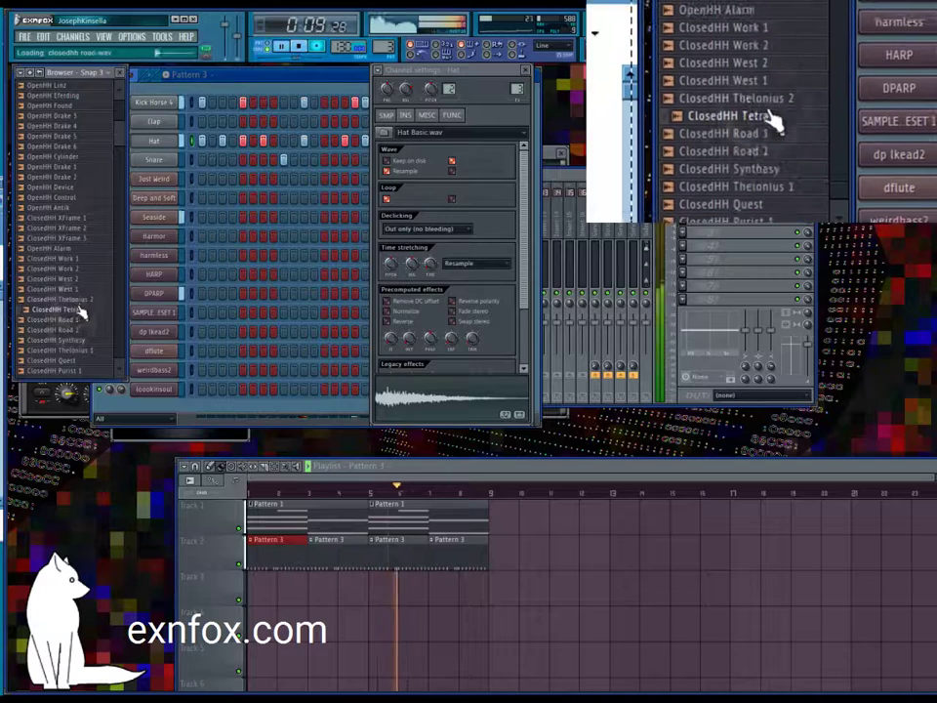
{"action": "left_click_drag", "start_coordinate": [70, 308], "coordinate": [165, 143]}
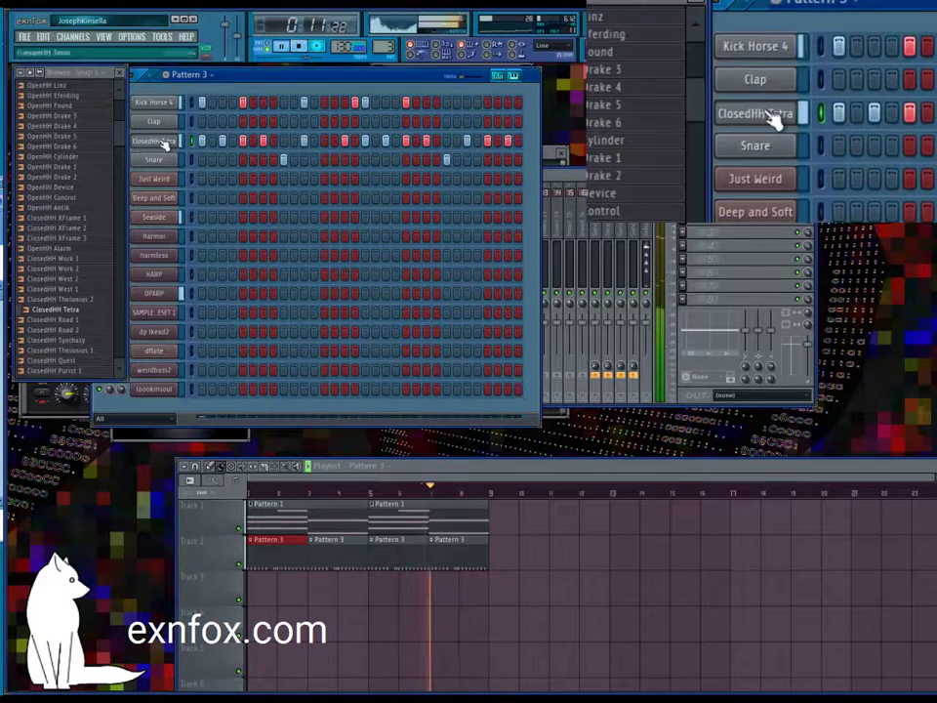
Step: Clone the ClosedHH Tetra channel, load the ClosedHH Road 2 sample into the clone and fill all its steps
{"action": "left_click", "coordinate": [77, 329]}
{"action": "left_click", "coordinate": [82, 341]}
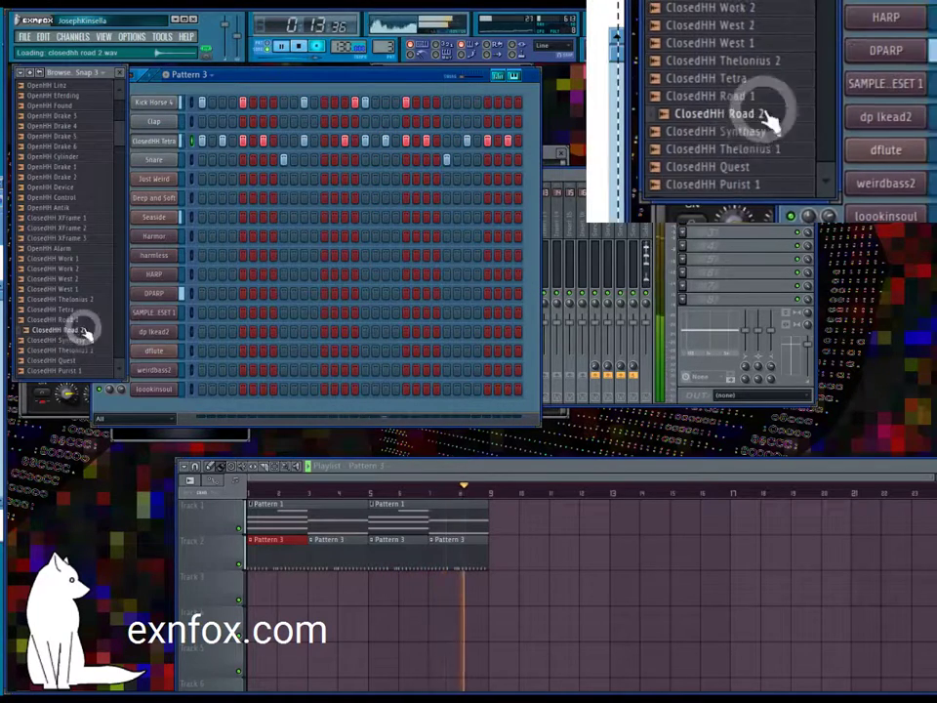
{"action": "right_click", "coordinate": [170, 144]}
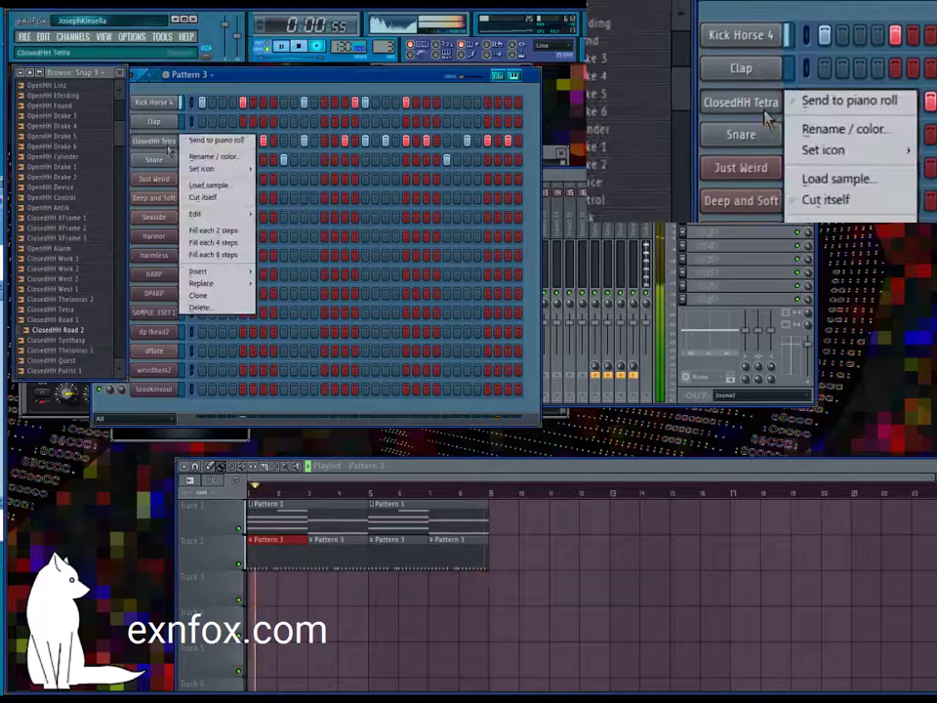
{"action": "left_click", "coordinate": [198, 294]}
{"action": "mouse_move", "coordinate": [82, 330]}
{"action": "left_mouse_down"}
{"action": "mouse_move", "coordinate": [119, 274]}
{"action": "mouse_move", "coordinate": [144, 165]}
{"action": "mouse_move", "coordinate": [446, 179]}
{"action": "left_mouse_up"}
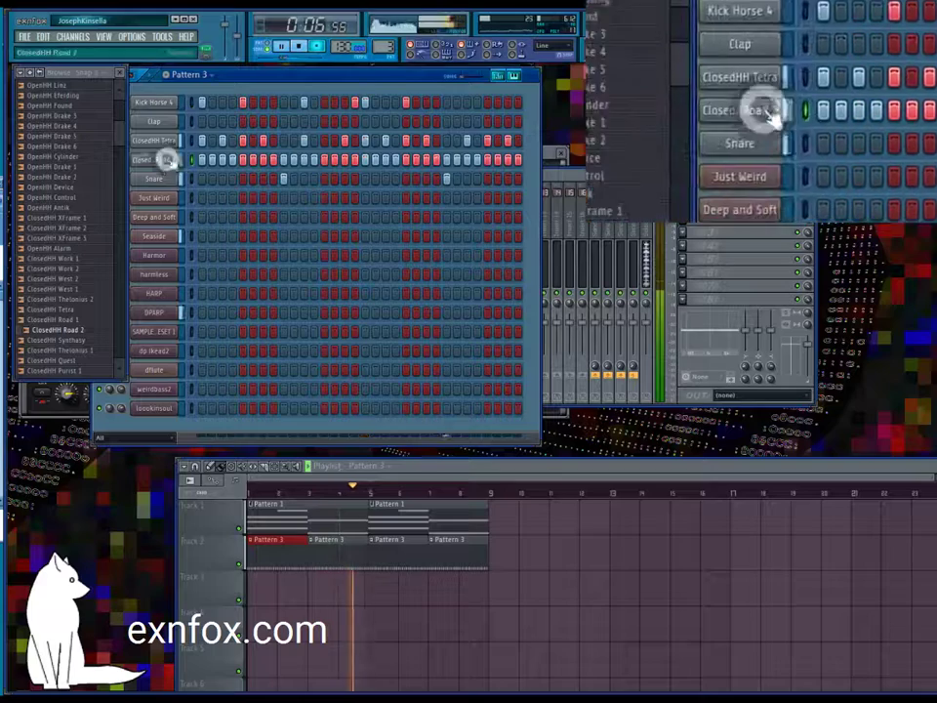
Step: Open the ClosedHH Road 2 channel's settings and adjust the sample's precomputed effects
{"action": "left_click", "coordinate": [172, 160]}
{"action": "left_click_drag", "start_coordinate": [474, 335], "coordinate": [474, 331]}
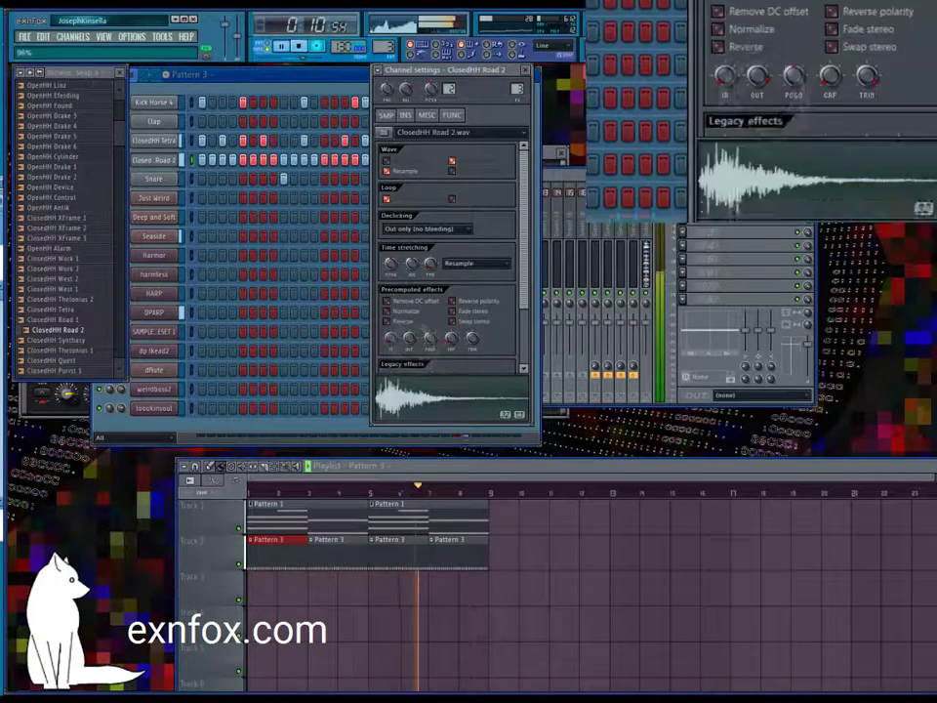
Step: Send the ClosedHH Tetra channel's steps to the piano roll and open its channel settings
{"action": "right_click", "coordinate": [174, 140]}
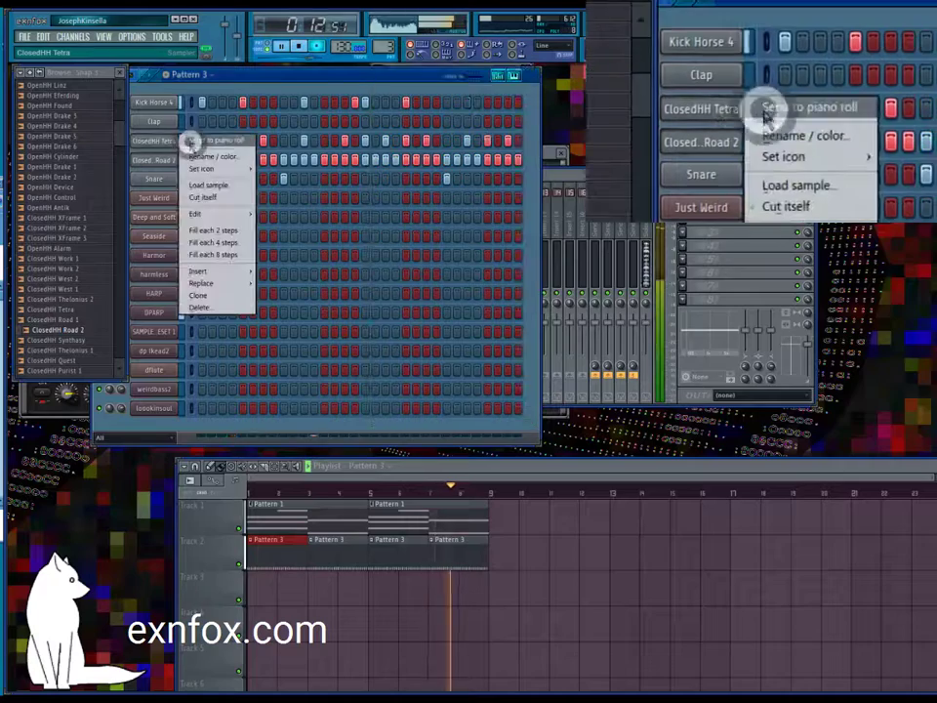
{"action": "left_click", "coordinate": [187, 143]}
{"action": "left_click", "coordinate": [171, 143]}
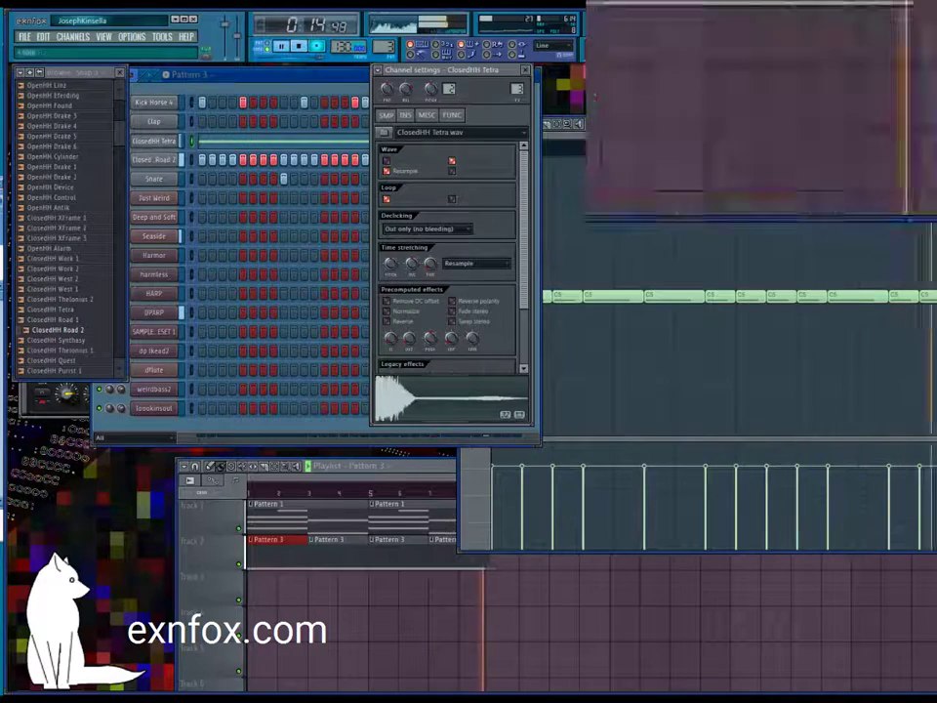
Step: Audition samples in the library's Snare folder and load Snare Quest into the Snare channel
{"action": "left_click", "coordinate": [153, 180]}
{"action": "scroll", "coordinate": [92, 313], "scroll_direction": "down", "scroll_amount": 10}
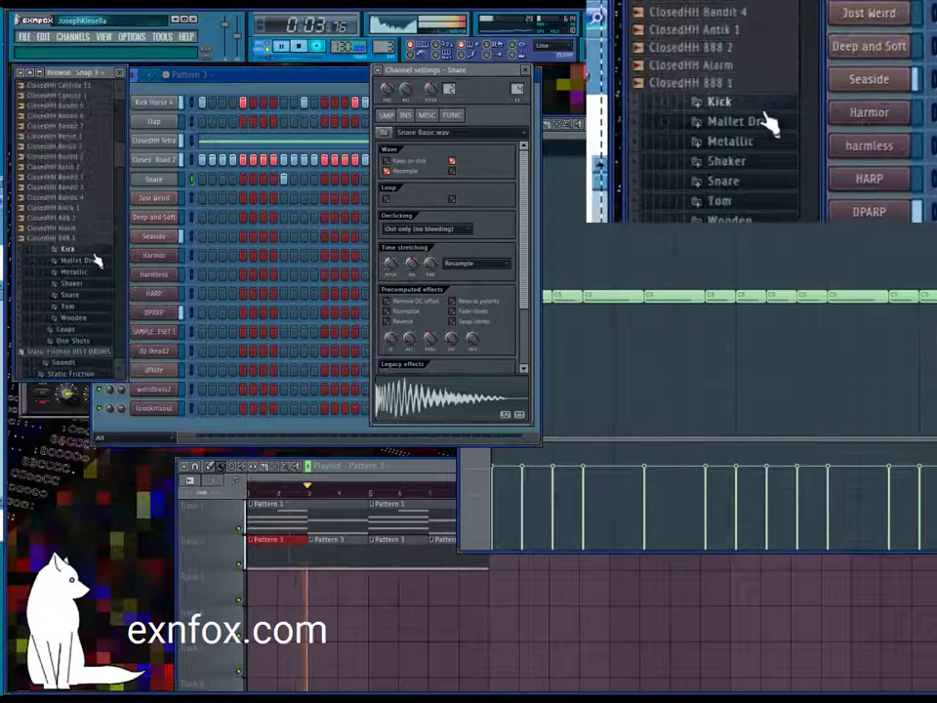
{"action": "left_click", "coordinate": [72, 296]}
{"action": "left_click", "coordinate": [72, 300]}
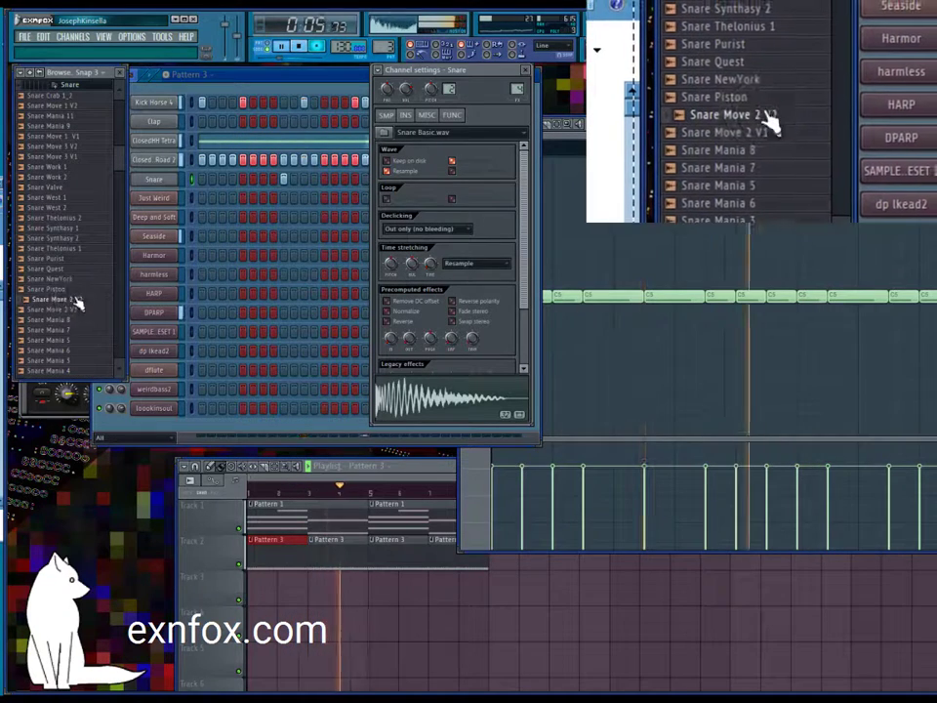
{"action": "left_click", "coordinate": [75, 289]}
{"action": "left_click", "coordinate": [80, 278]}
{"action": "left_click", "coordinate": [72, 268]}
{"action": "left_click", "coordinate": [81, 259]}
{"action": "left_click_drag", "start_coordinate": [53, 269], "coordinate": [156, 180]}
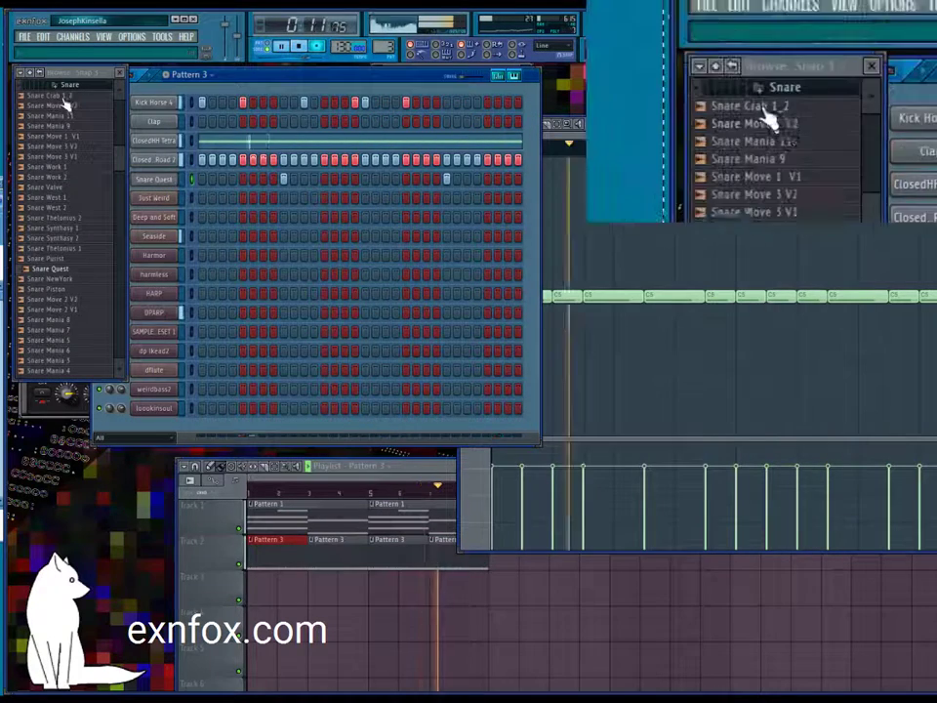
Step: Audition samples in the library's Clap folder and load Clap Fatal 5 into the Clap channel
{"action": "left_click", "coordinate": [73, 97]}
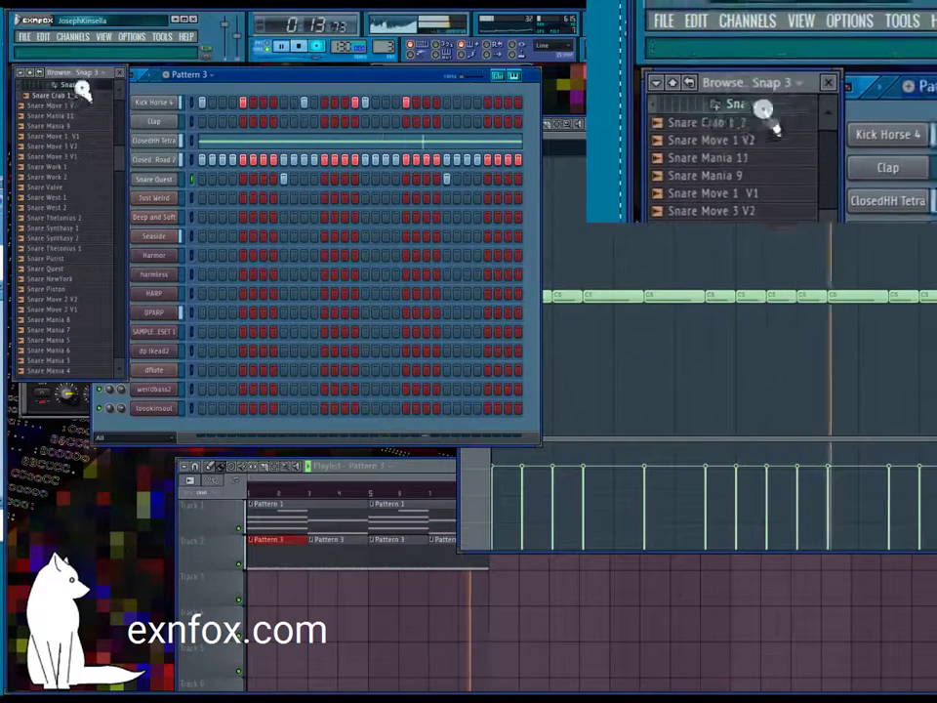
{"action": "left_click", "coordinate": [72, 85]}
{"action": "scroll", "coordinate": [78, 195], "scroll_direction": "up", "scroll_amount": 4}
{"action": "scroll", "coordinate": [78, 249], "scroll_direction": "down", "scroll_amount": 15}
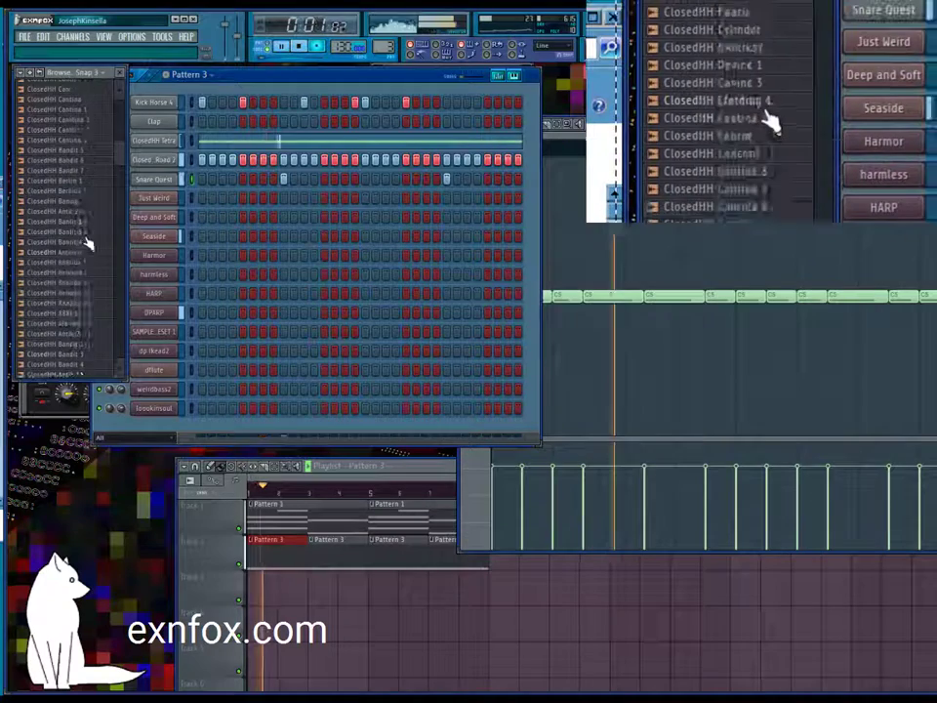
{"action": "scroll", "coordinate": [79, 337], "scroll_direction": "down", "scroll_amount": 3}
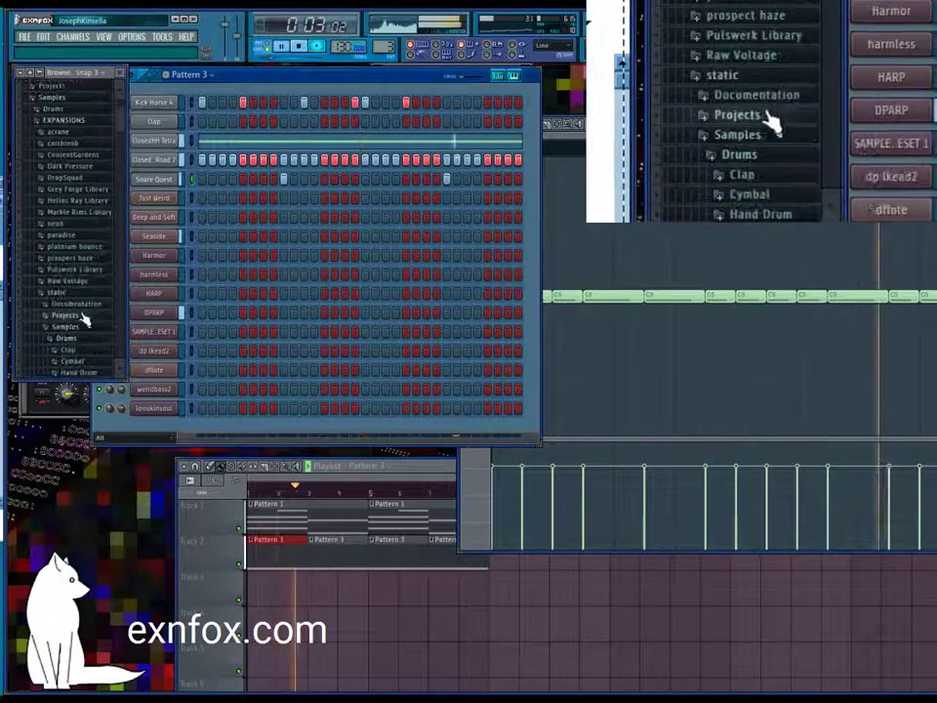
{"action": "left_click", "coordinate": [74, 353]}
{"action": "left_click", "coordinate": [71, 351]}
{"action": "left_click", "coordinate": [74, 252]}
{"action": "left_click", "coordinate": [77, 209]}
{"action": "left_click", "coordinate": [77, 177]}
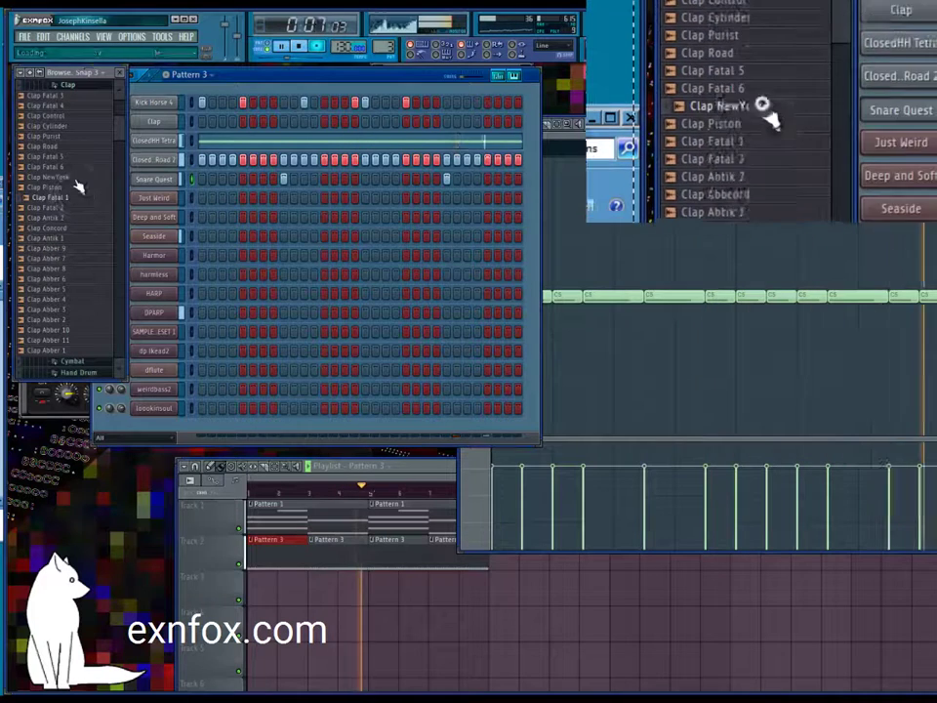
{"action": "left_click", "coordinate": [70, 166]}
{"action": "left_click", "coordinate": [71, 156]}
{"action": "left_click", "coordinate": [71, 147]}
{"action": "left_click", "coordinate": [52, 156]}
{"action": "left_click_drag", "start_coordinate": [49, 158], "coordinate": [146, 124]}
Step: Send the ClosedHH Road 2 channel's steps to the piano roll and set the snap to a fraction of a step
{"action": "right_click", "coordinate": [185, 157]}
{"action": "left_click", "coordinate": [193, 159]}
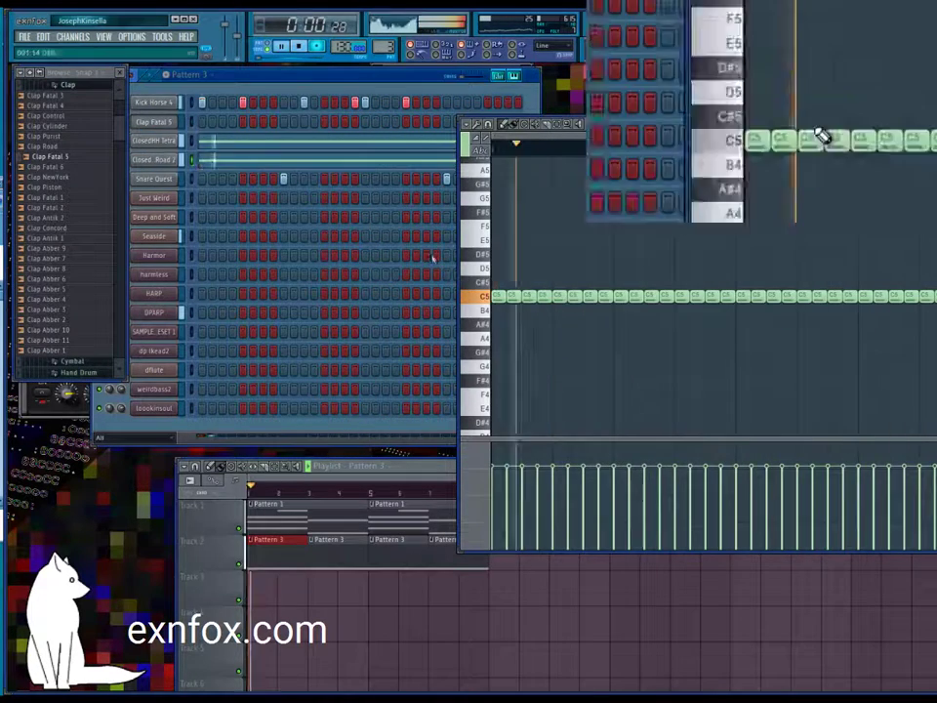
{"action": "left_click", "coordinate": [752, 297]}
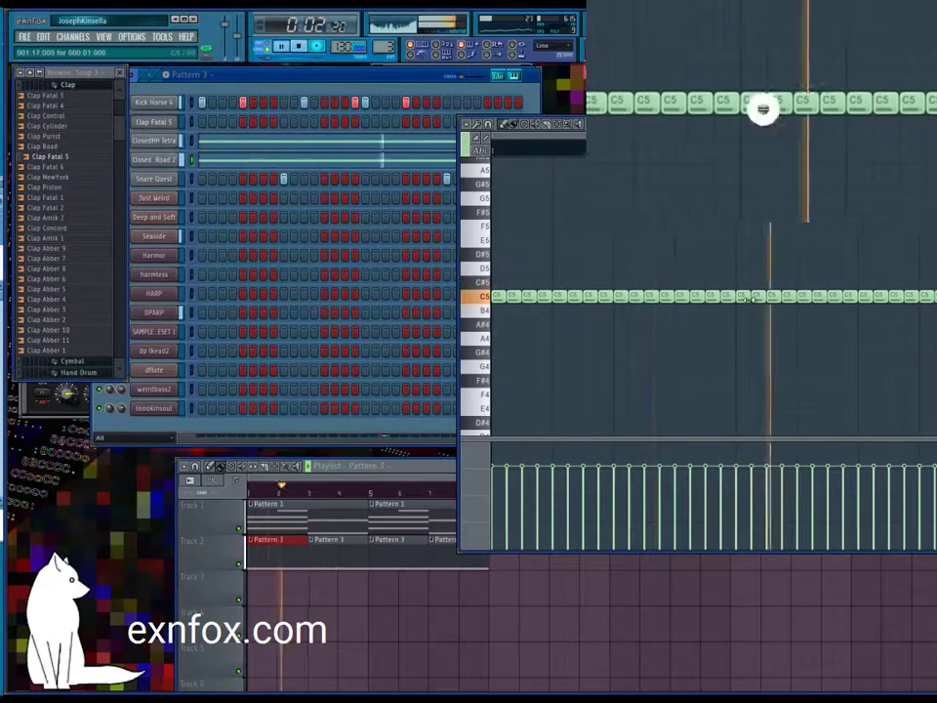
{"action": "left_click", "coordinate": [490, 124]}
{"action": "left_click", "coordinate": [489, 123]}
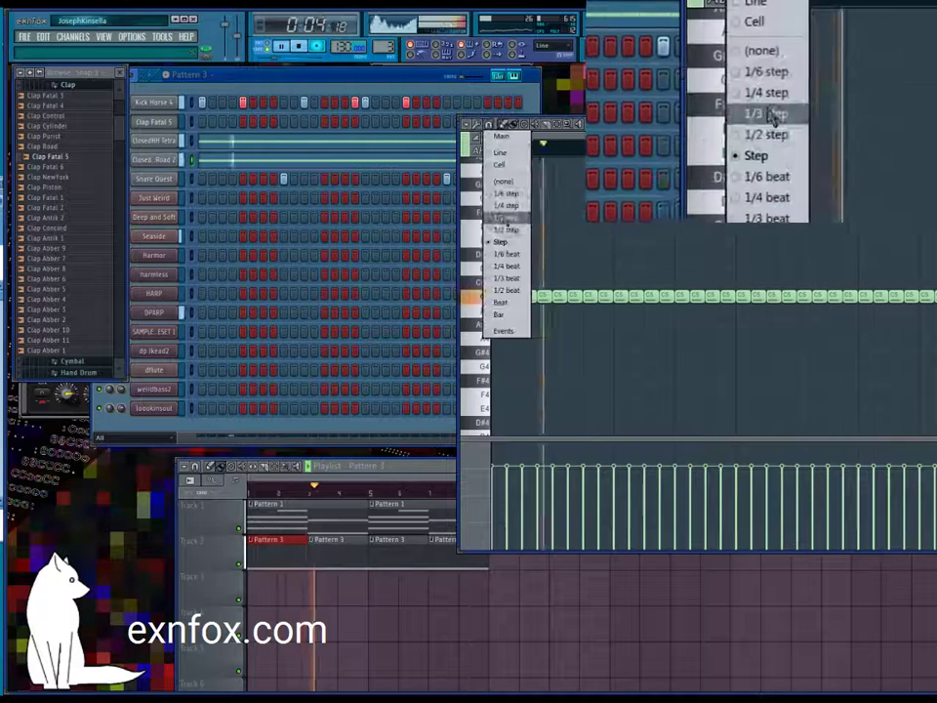
{"action": "left_click", "coordinate": [498, 211]}
Step: Replace the C5 hi-hat notes from about step 17 to 19 with a roll of short, half-step-spaced notes
{"action": "left_click", "coordinate": [743, 295]}
{"action": "left_click", "coordinate": [743, 296]}
{"action": "left_click_drag", "start_coordinate": [750, 295], "coordinate": [743, 295]}
{"action": "left_click", "coordinate": [743, 297]}
{"action": "right_click", "coordinate": [755, 298]}
{"action": "left_click", "coordinate": [755, 296]}
{"action": "left_click", "coordinate": [763, 297]}
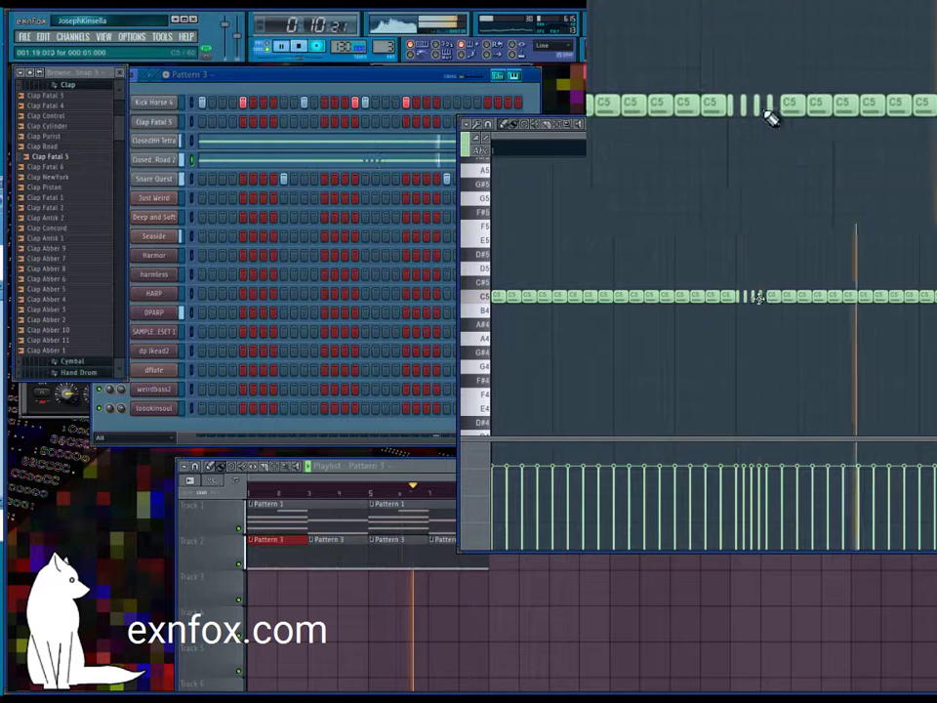
{"action": "right_click", "coordinate": [774, 298]}
{"action": "left_click", "coordinate": [773, 297]}
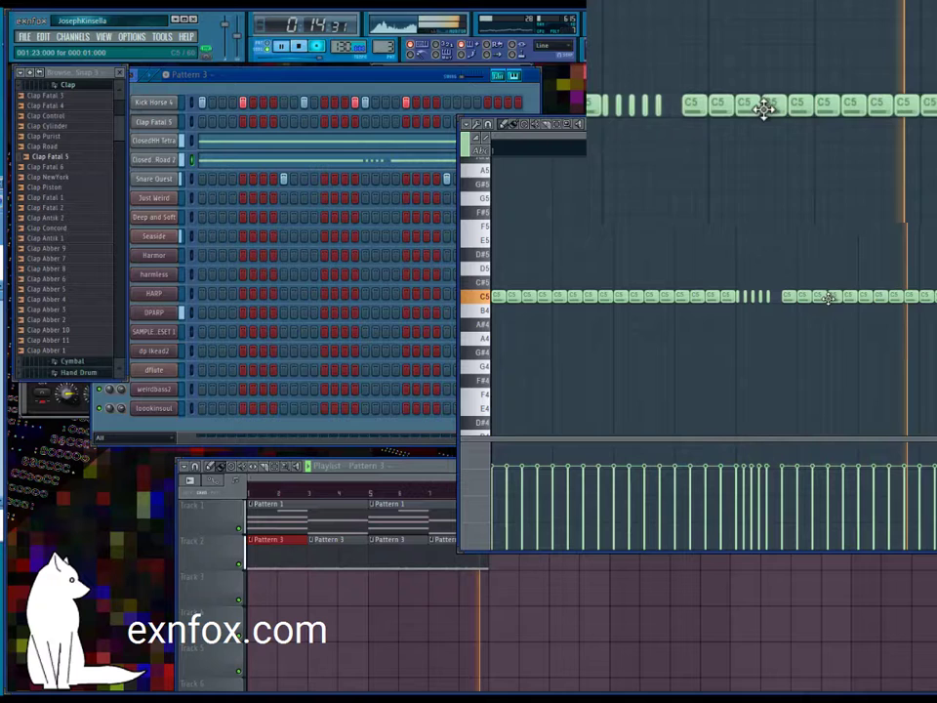
Step: Replace single C5 hi-hat notes around steps 25 and 29 with half-step notes
{"action": "right_click", "coordinate": [878, 294]}
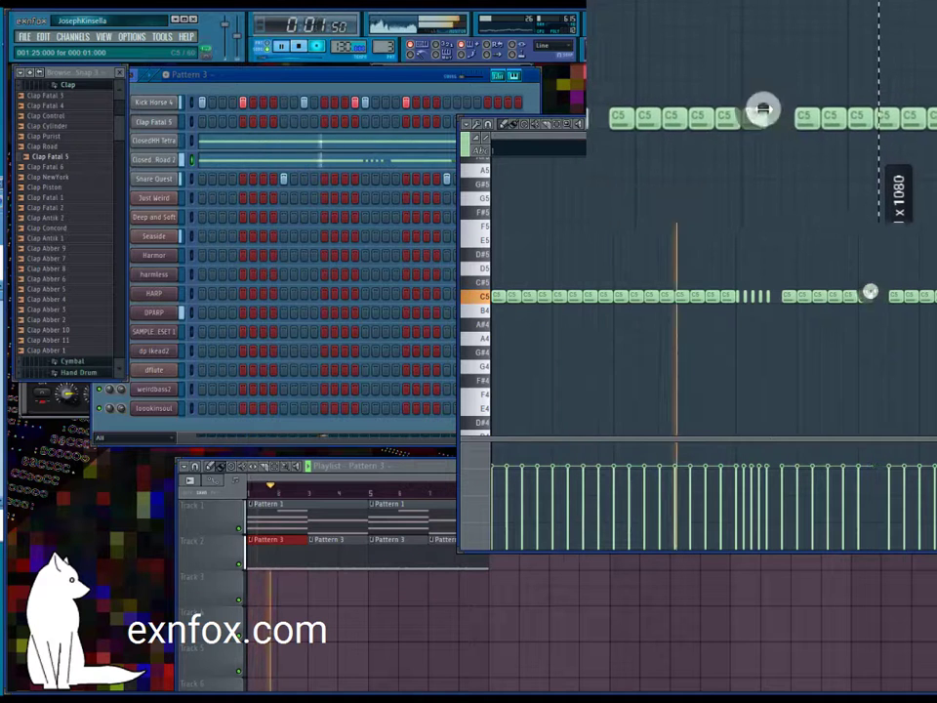
{"action": "left_click_drag", "start_coordinate": [869, 298], "coordinate": [875, 297]}
{"action": "right_click", "coordinate": [924, 302]}
{"action": "left_click", "coordinate": [920, 301]}
{"action": "left_click", "coordinate": [926, 302]}
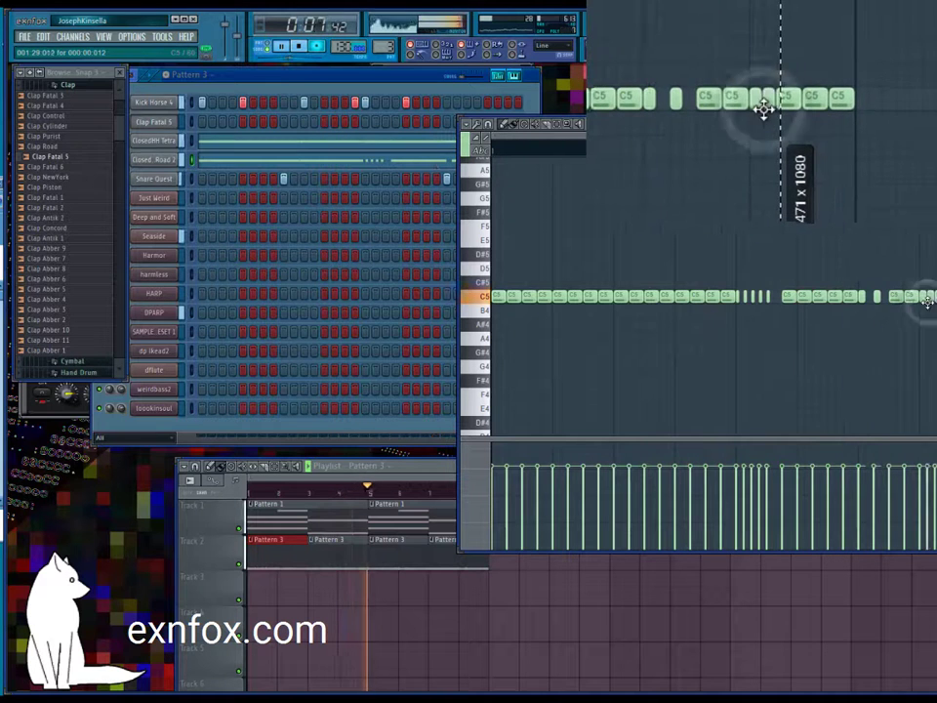
{"action": "right_click", "coordinate": [936, 302]}
{"action": "left_click", "coordinate": [935, 301]}
Step: Fill the remaining gaps in the two later hi-hat rolls with half-step C5 notes
{"action": "left_click", "coordinate": [765, 103]}
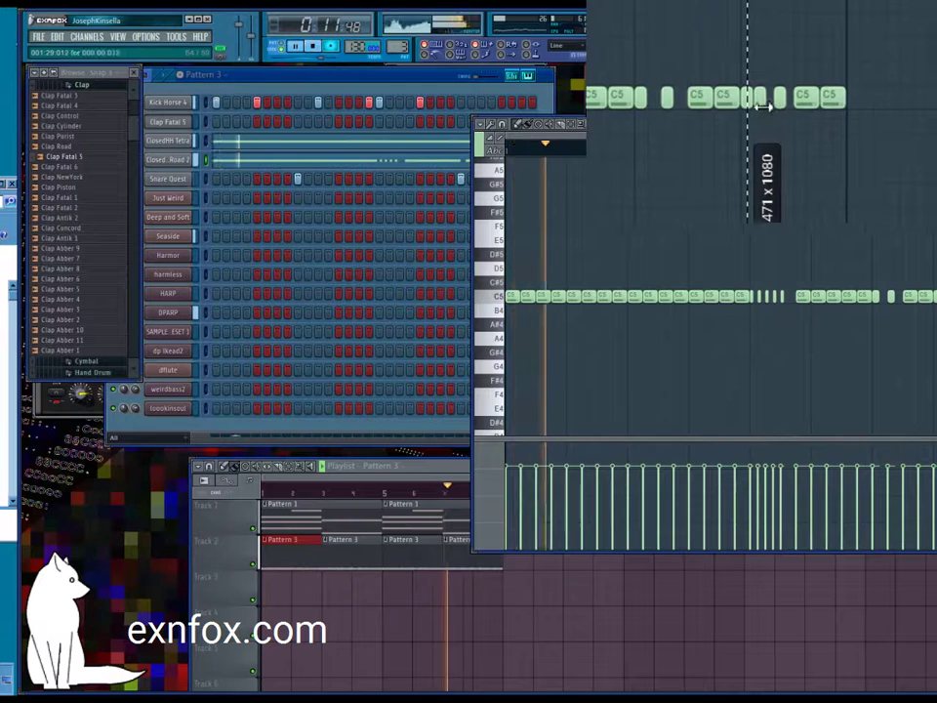
{"action": "left_click", "coordinate": [762, 111]}
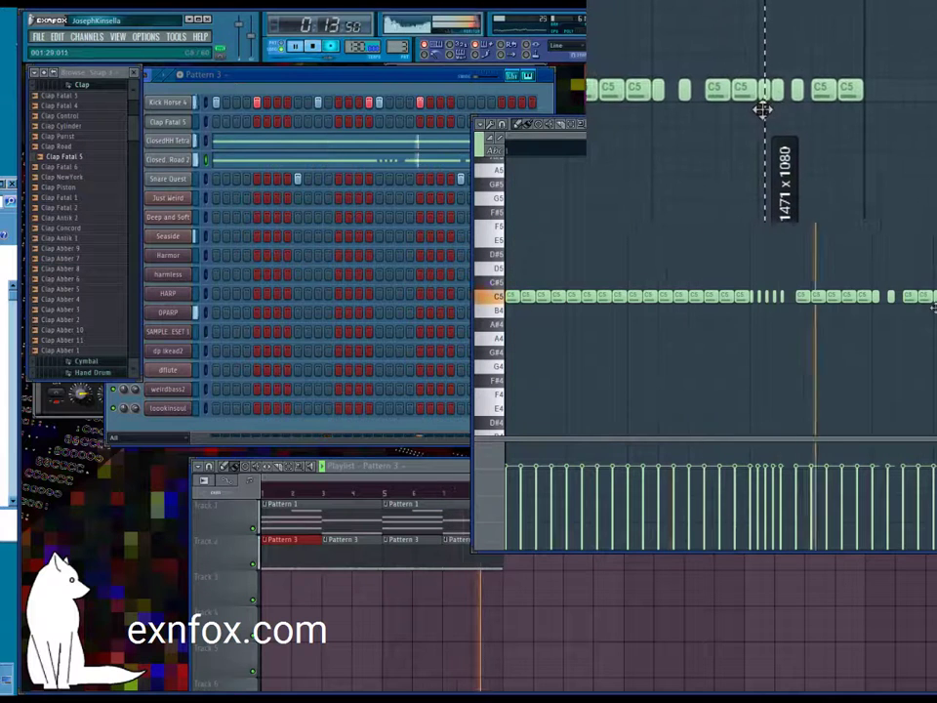
{"action": "left_click", "coordinate": [764, 110]}
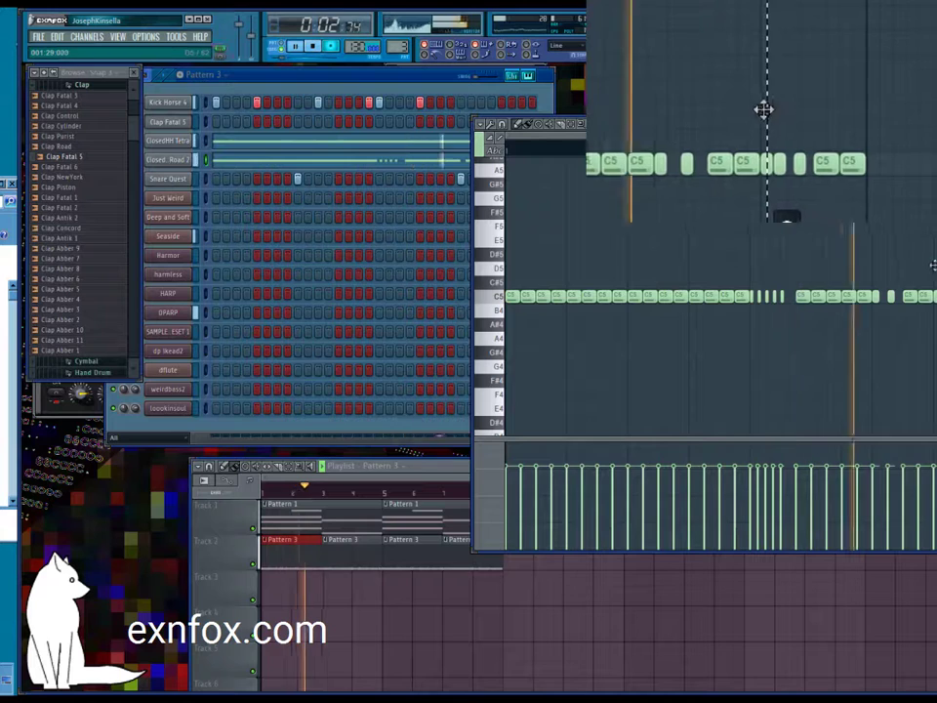
{"action": "left_click", "coordinate": [764, 109]}
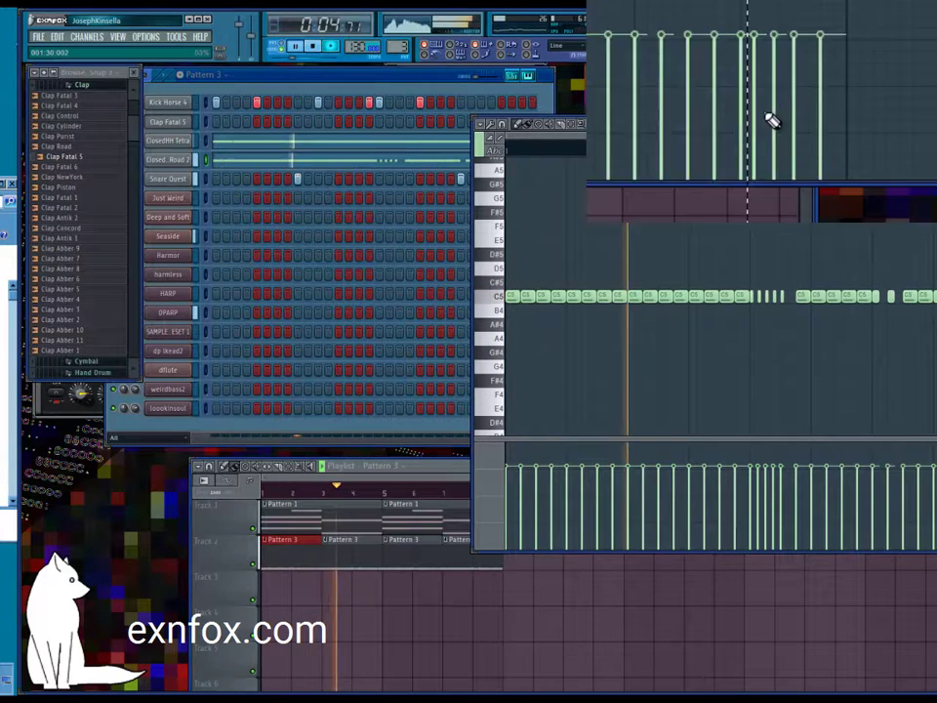
{"action": "left_click", "coordinate": [765, 219]}
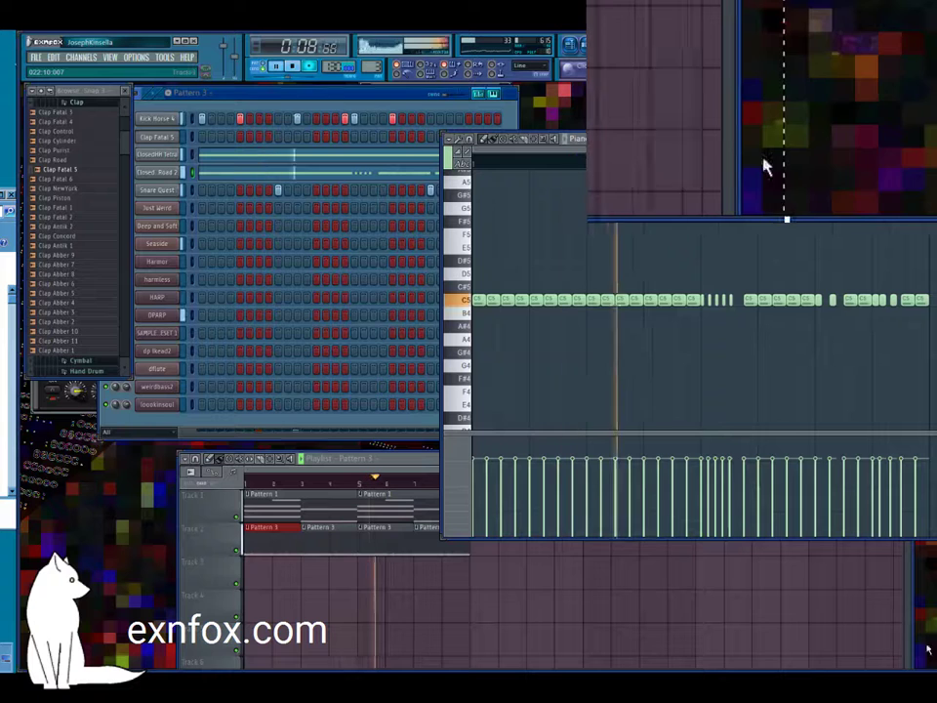
{"action": "left_click", "coordinate": [822, 308]}
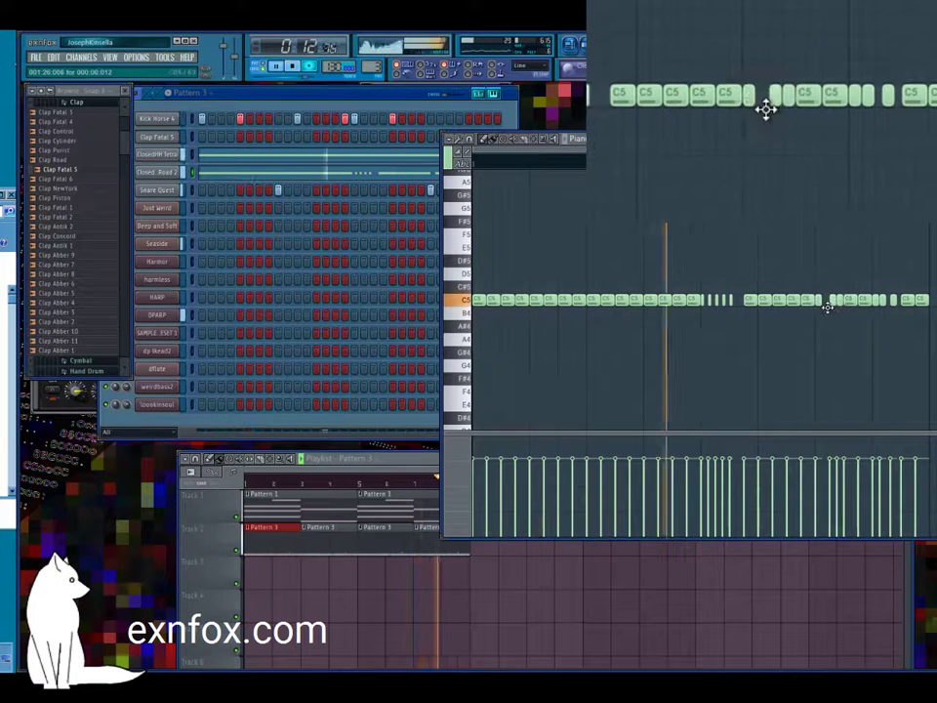
{"action": "left_click", "coordinate": [896, 286]}
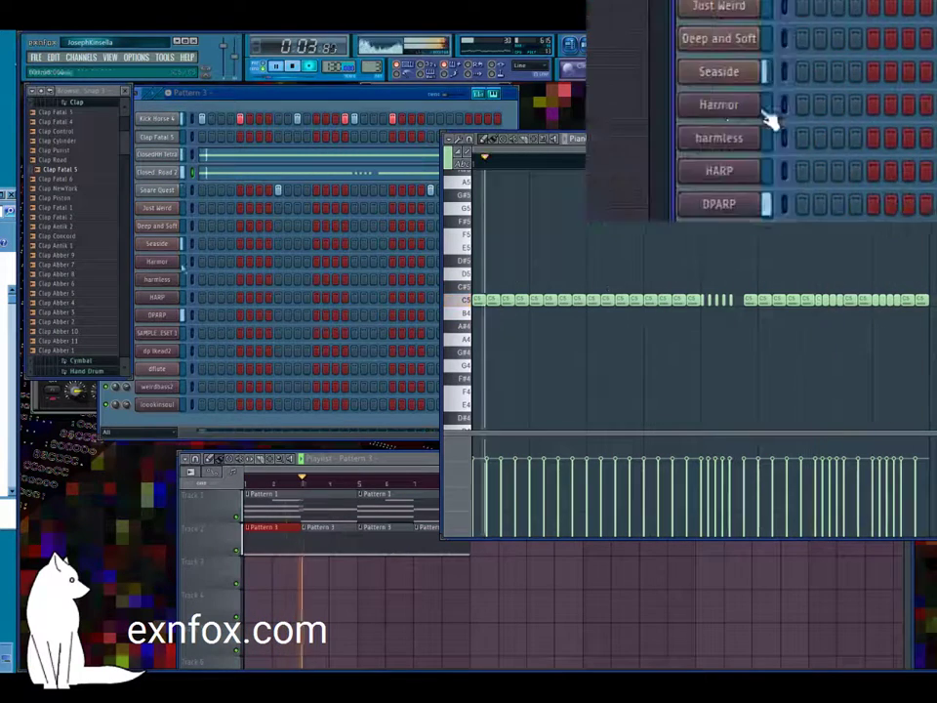
Step: Look through the Harmor instrument channels and paste Pattern 1's chord notes into the HARP channel
{"action": "left_click", "coordinate": [156, 261]}
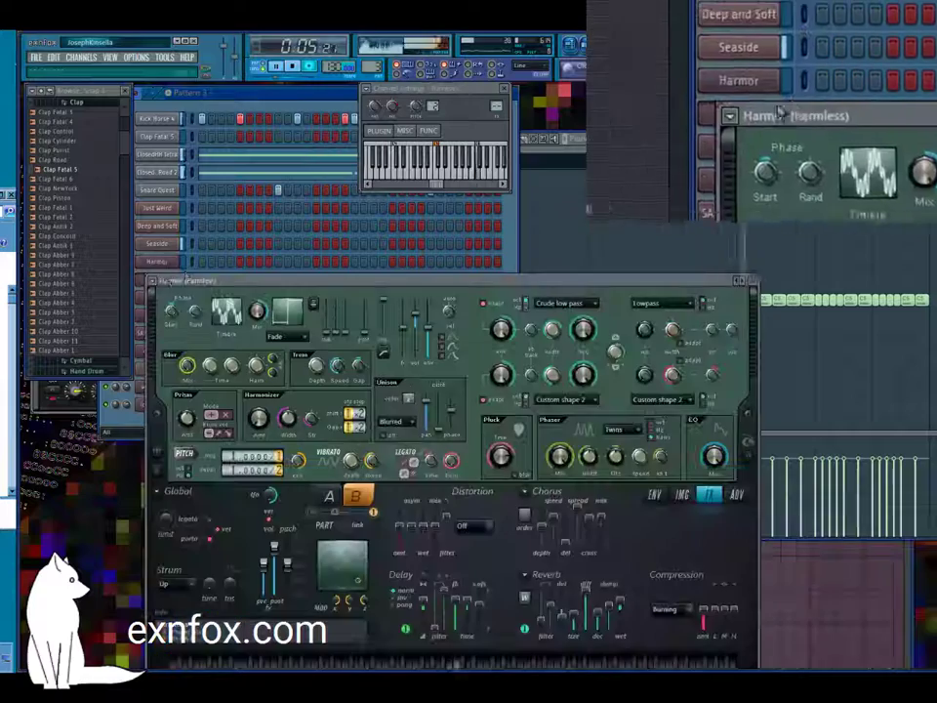
{"action": "left_click_drag", "start_coordinate": [247, 286], "coordinate": [448, 283]}
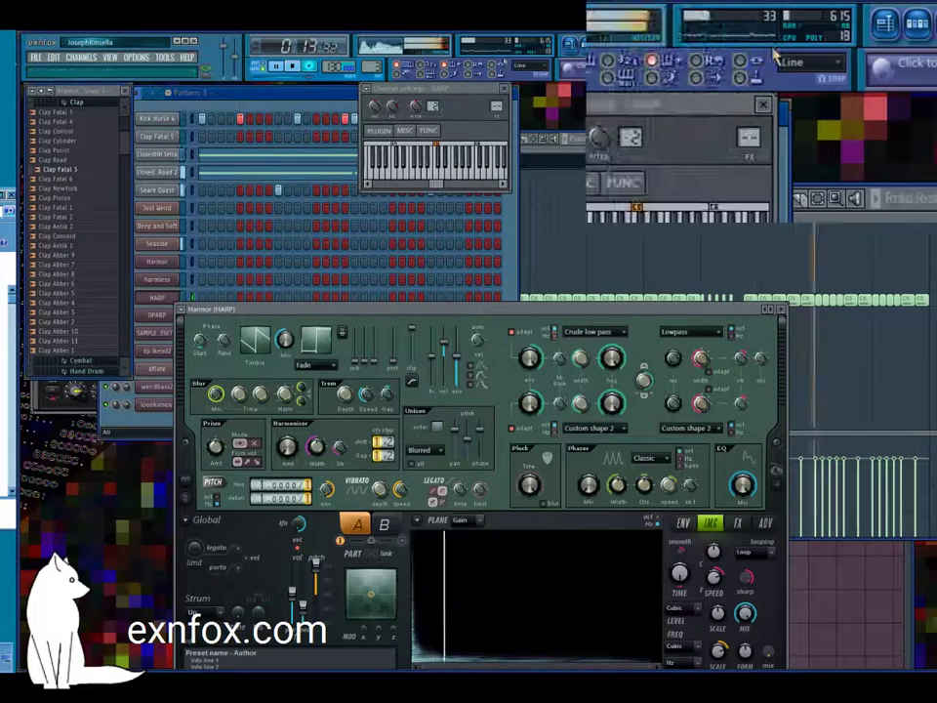
{"action": "left_click", "coordinate": [772, 27]}
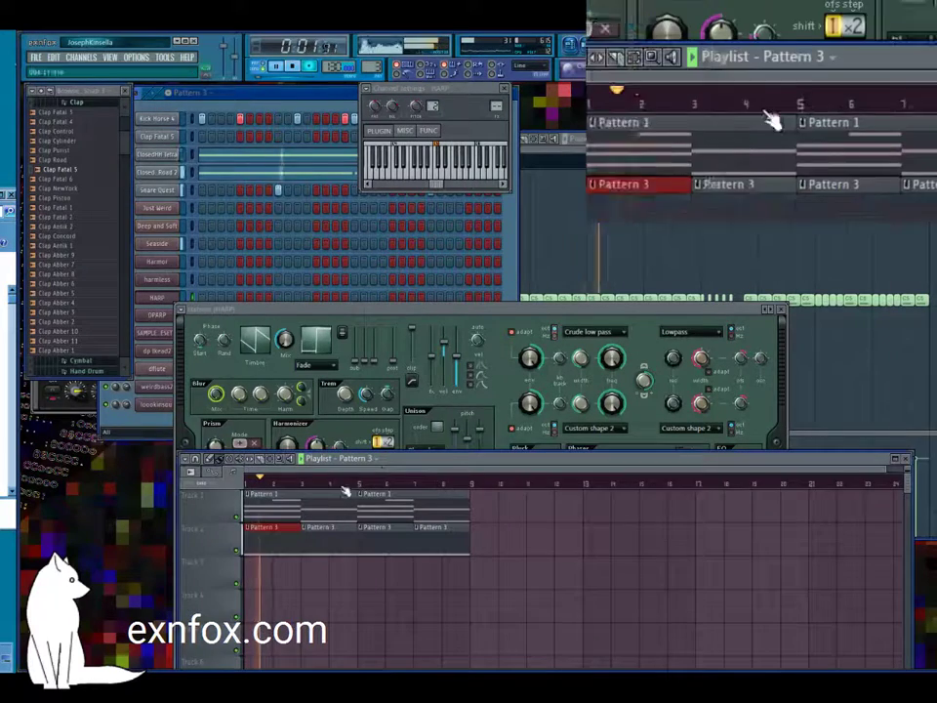
{"action": "left_click", "coordinate": [325, 493]}
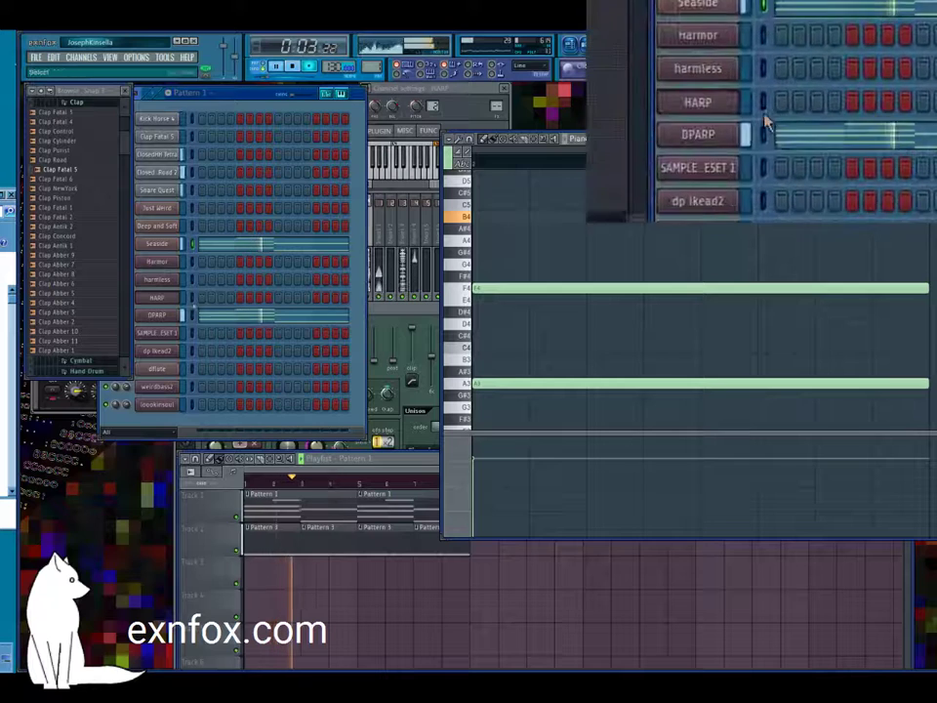
{"action": "left_click", "coordinate": [194, 302]}
{"action": "key", "text": "ctrl+v"}
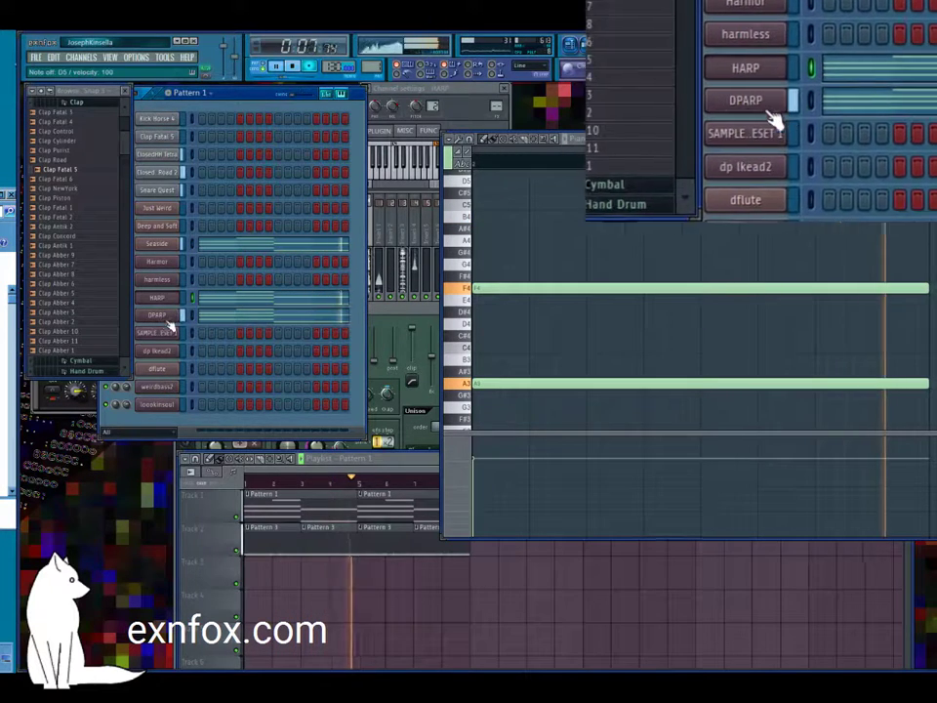
Step: Chop the HARP channel's chords into shorter notes in the piano roll, raising the chopper's time multiplier
{"action": "left_click", "coordinate": [166, 300]}
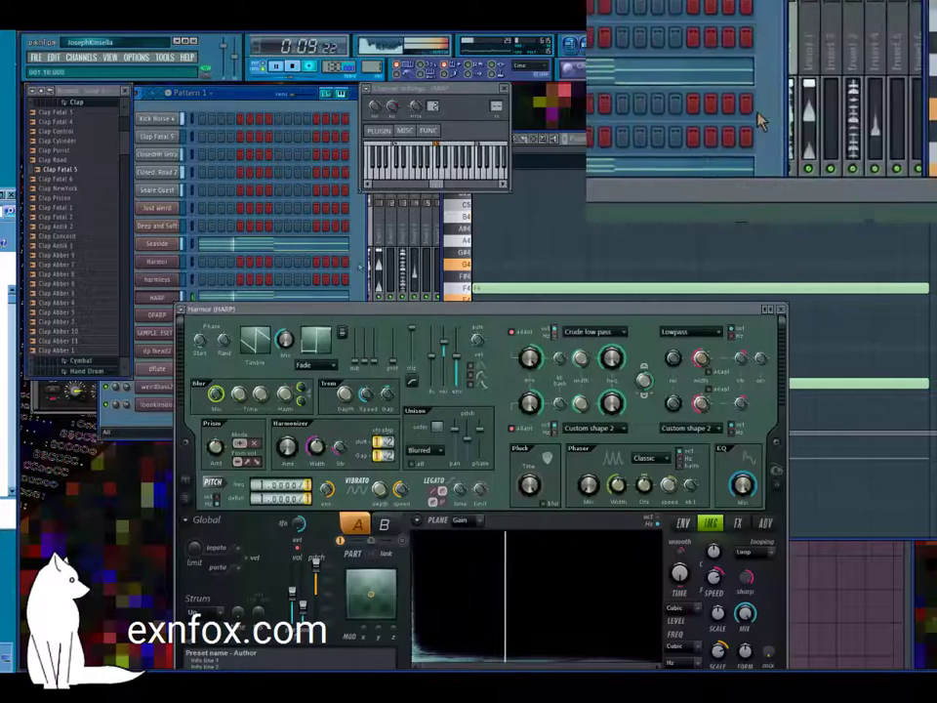
{"action": "right_click", "coordinate": [176, 295]}
{"action": "left_click", "coordinate": [198, 294]}
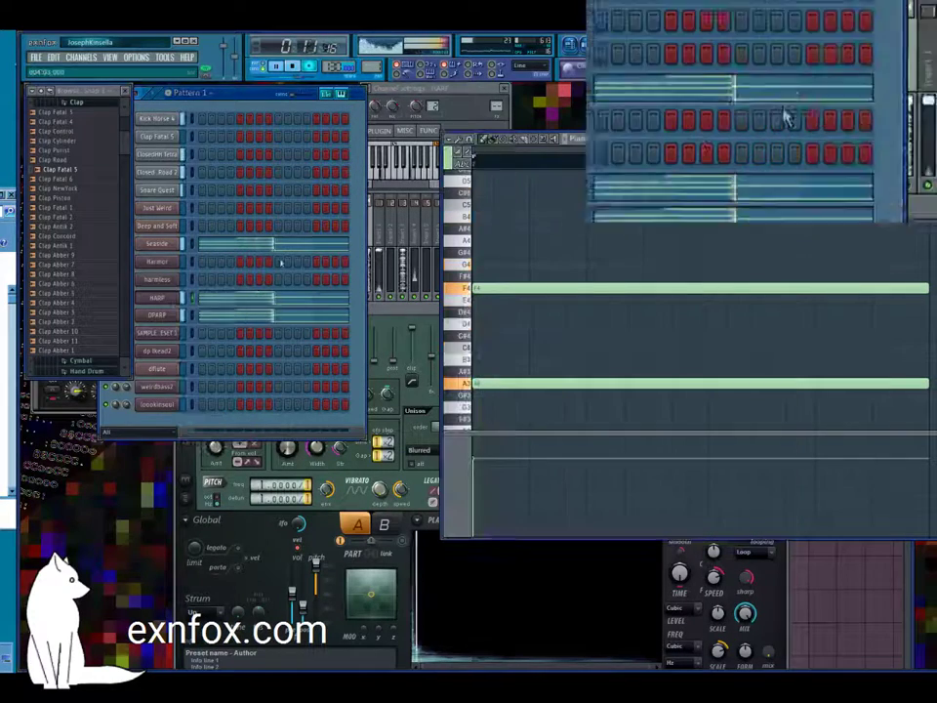
{"action": "left_click", "coordinate": [451, 139]}
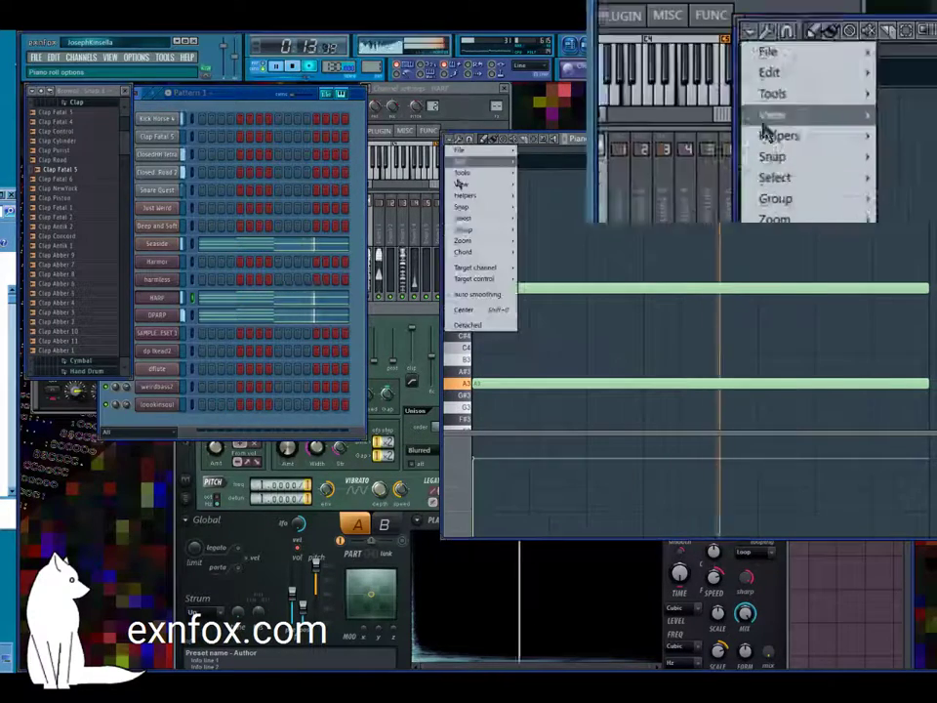
{"action": "mouse_move", "coordinate": [488, 175]}
{"action": "left_click", "coordinate": [582, 256]}
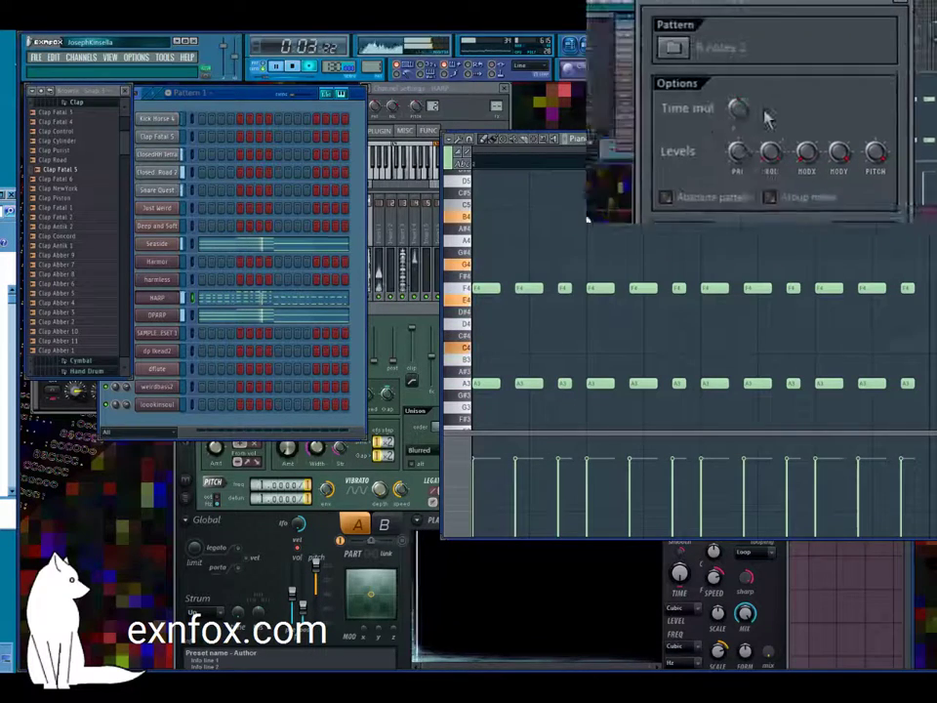
{"action": "left_click_drag", "start_coordinate": [791, 106], "coordinate": [810, 91]}
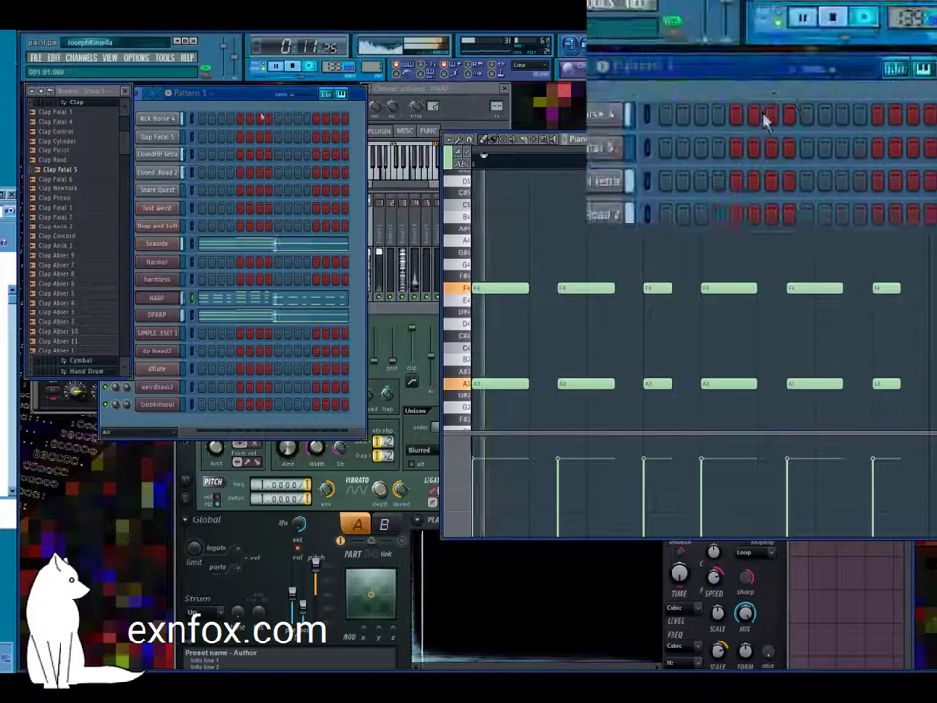
Step: Set the arpeggiator chord to Auto in the HARP channel's function settings
{"action": "left_click", "coordinate": [156, 297]}
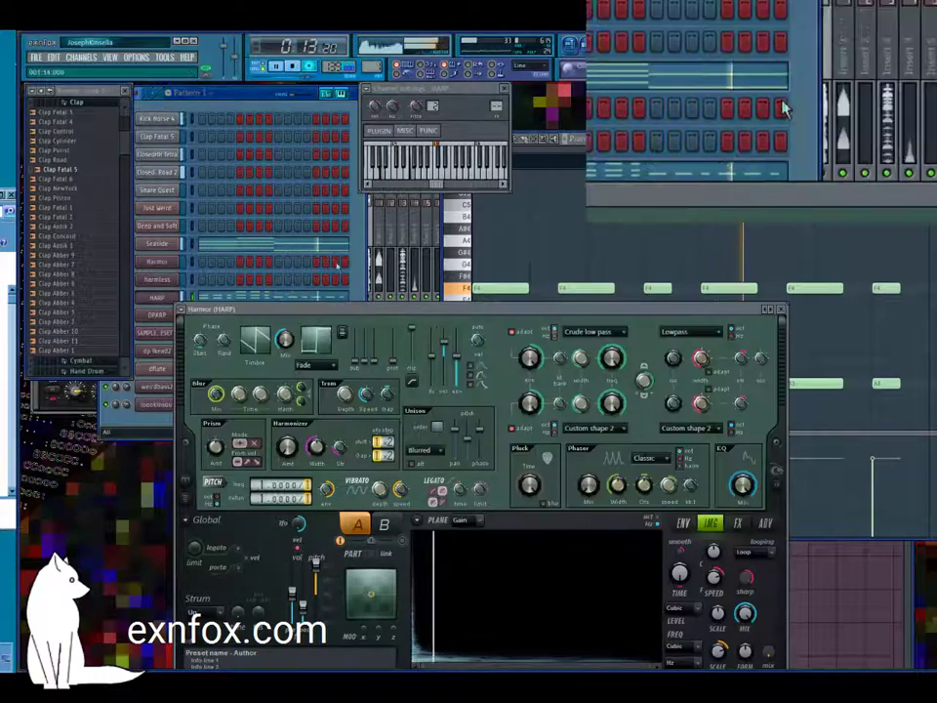
{"action": "left_click", "coordinate": [411, 128]}
{"action": "left_click", "coordinate": [430, 131]}
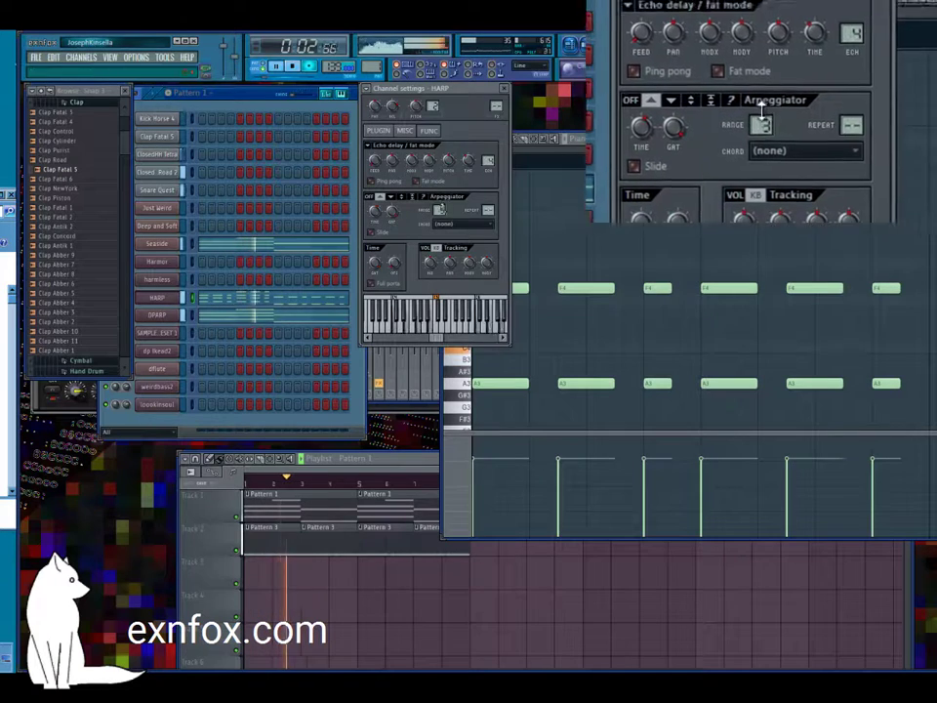
{"action": "left_click", "coordinate": [455, 223]}
{"action": "left_click", "coordinate": [460, 63]}
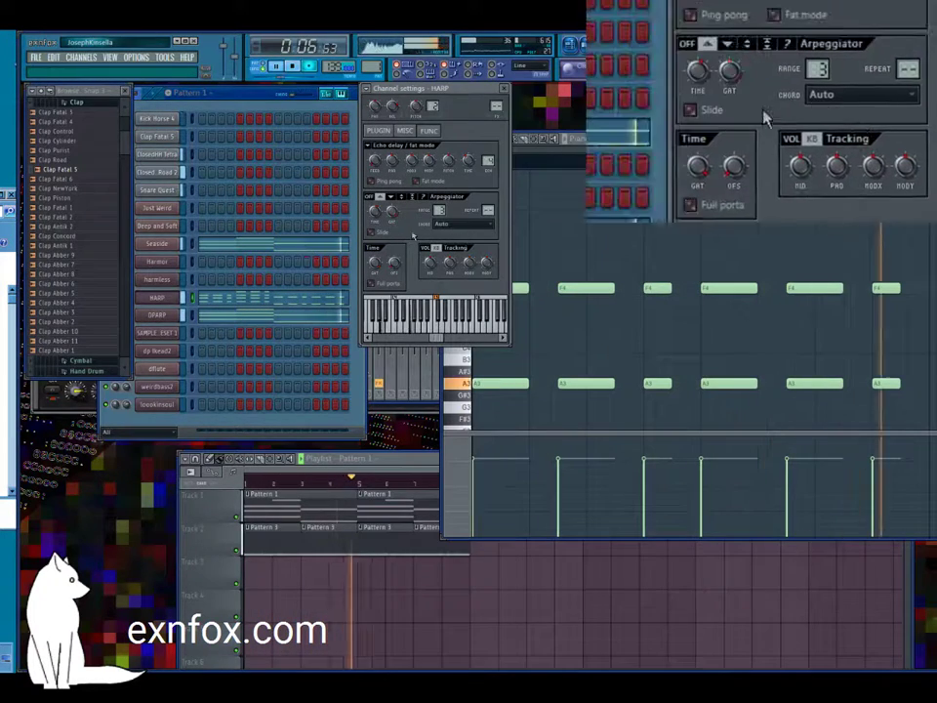
Step: Set the HARP channel's arpeggio time to 1/2 step
{"action": "right_click", "coordinate": [381, 220]}
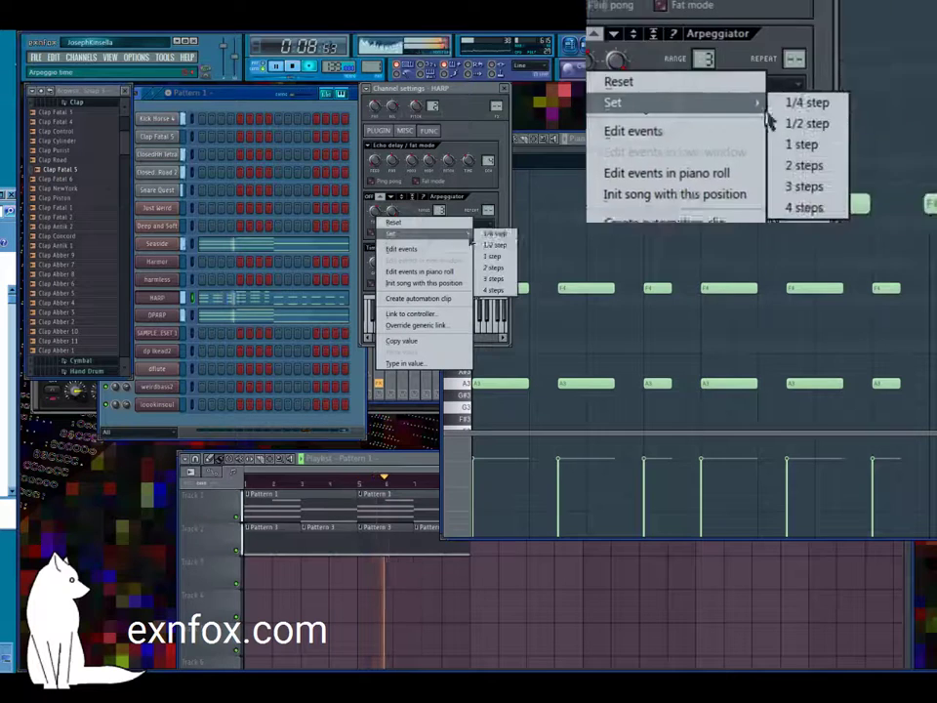
{"action": "left_click", "coordinate": [494, 246]}
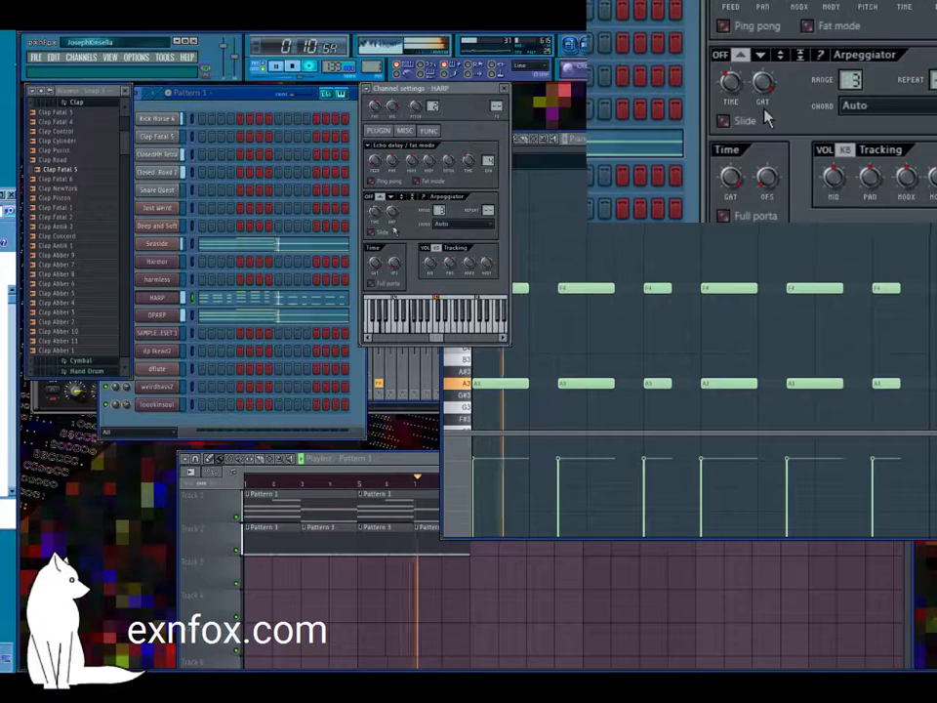
{"action": "right_click", "coordinate": [382, 217]}
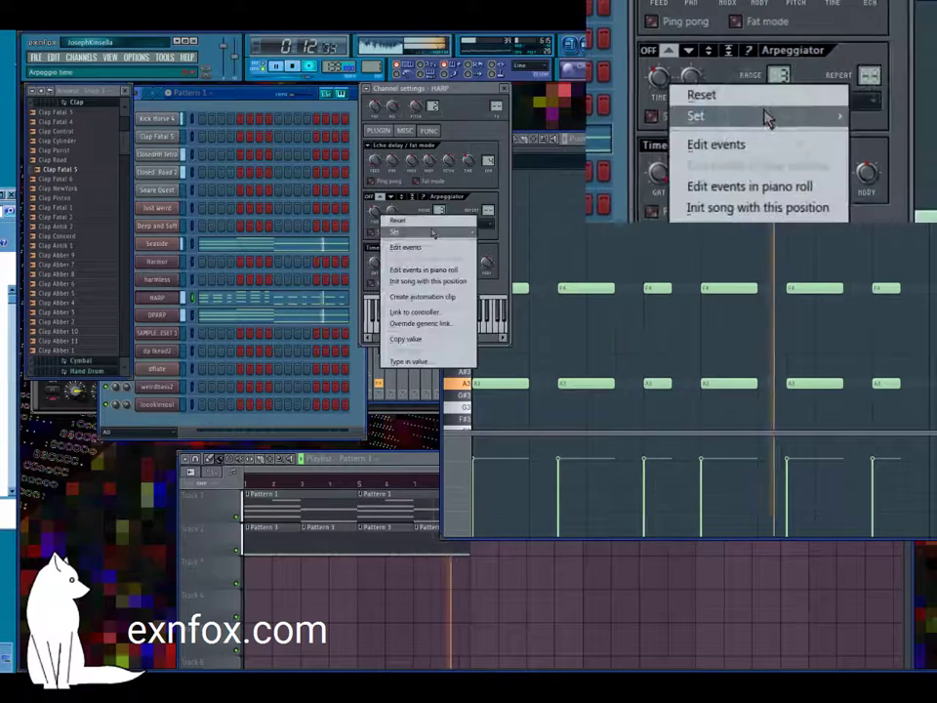
{"action": "mouse_move", "coordinate": [468, 232]}
{"action": "left_click", "coordinate": [494, 246]}
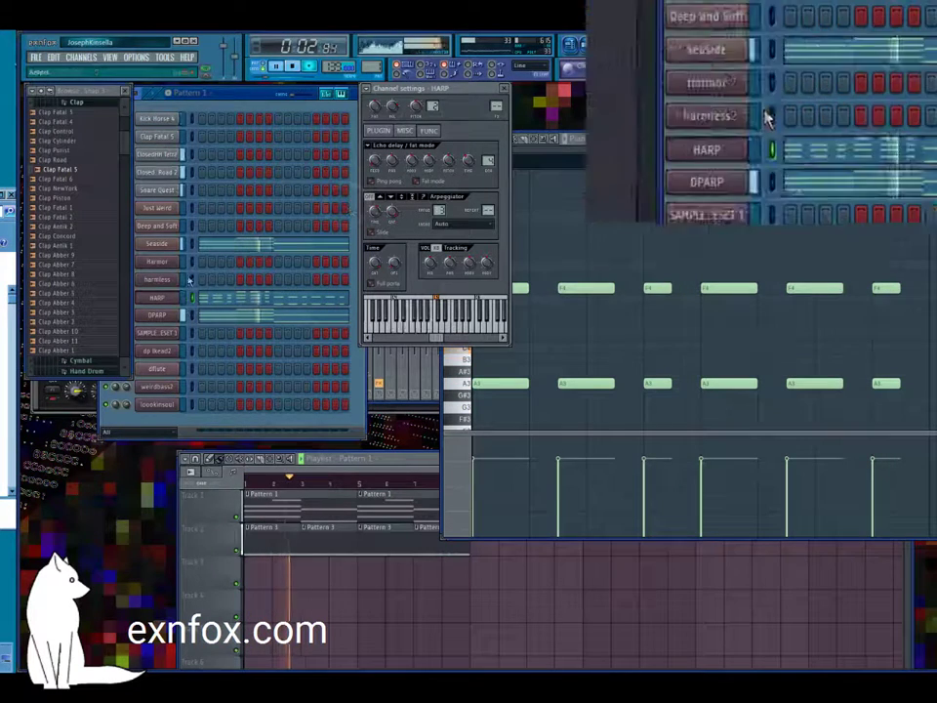
Step: Audition the dflute and weirdbass2 channels and open weirdbass2's piano roll
{"action": "left_click", "coordinate": [161, 369]}
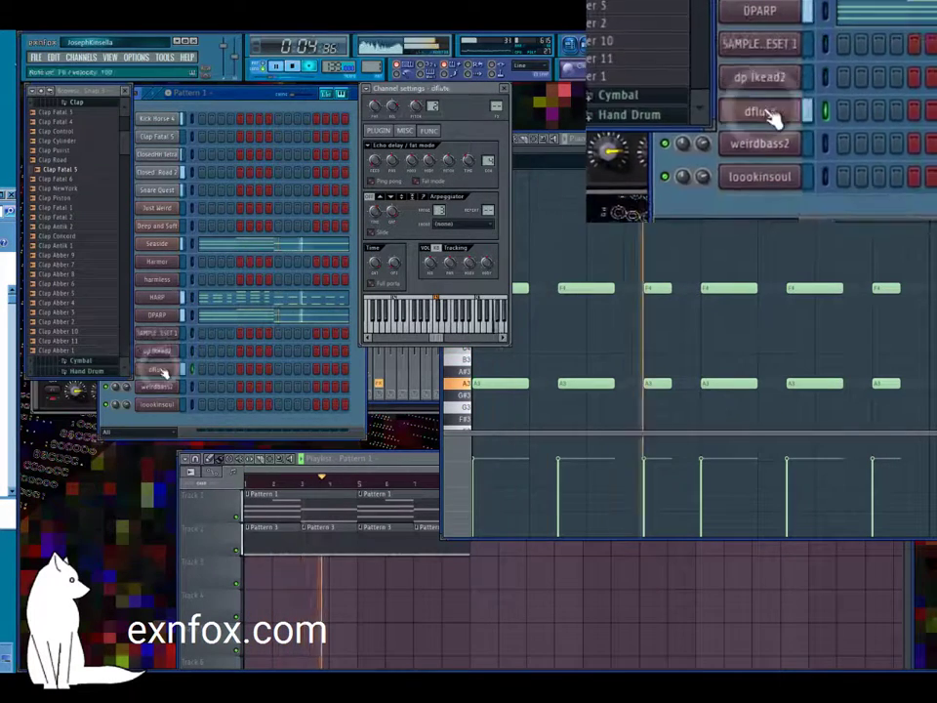
{"action": "left_click", "coordinate": [156, 386]}
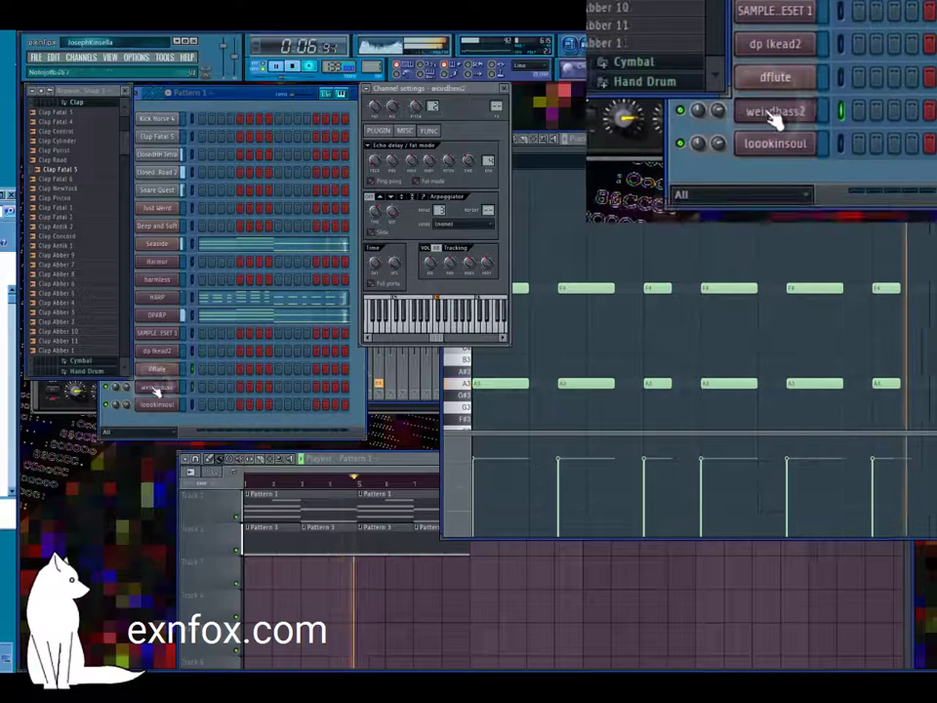
{"action": "right_click", "coordinate": [178, 387]}
{"action": "left_click", "coordinate": [205, 387]}
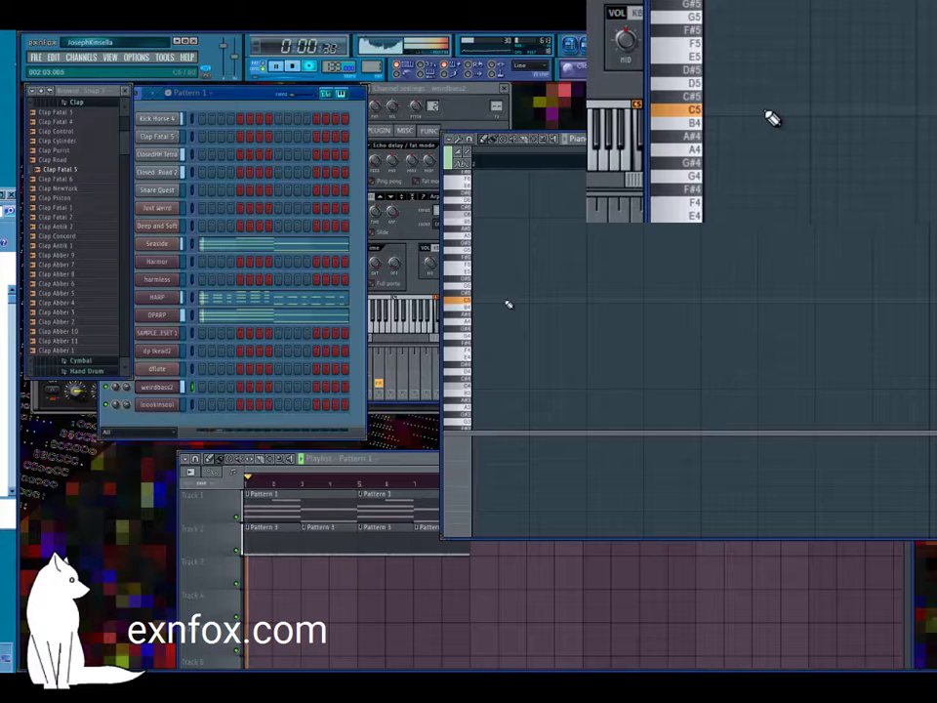
Step: Draw a one-bar C5 note in bar 1 and a one-bar B4 note in bar 2 for weirdbass2
{"action": "key", "text": "space"}
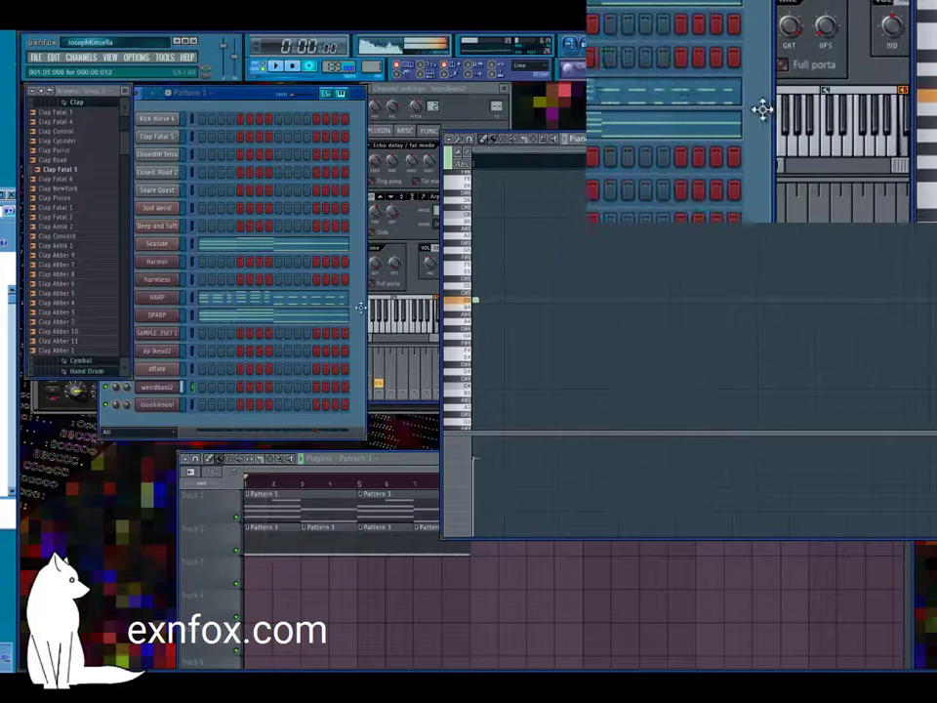
{"action": "key", "text": "space"}
{"action": "key", "text": "space"}
{"action": "left_click_drag", "start_coordinate": [476, 300], "coordinate": [681, 299]}
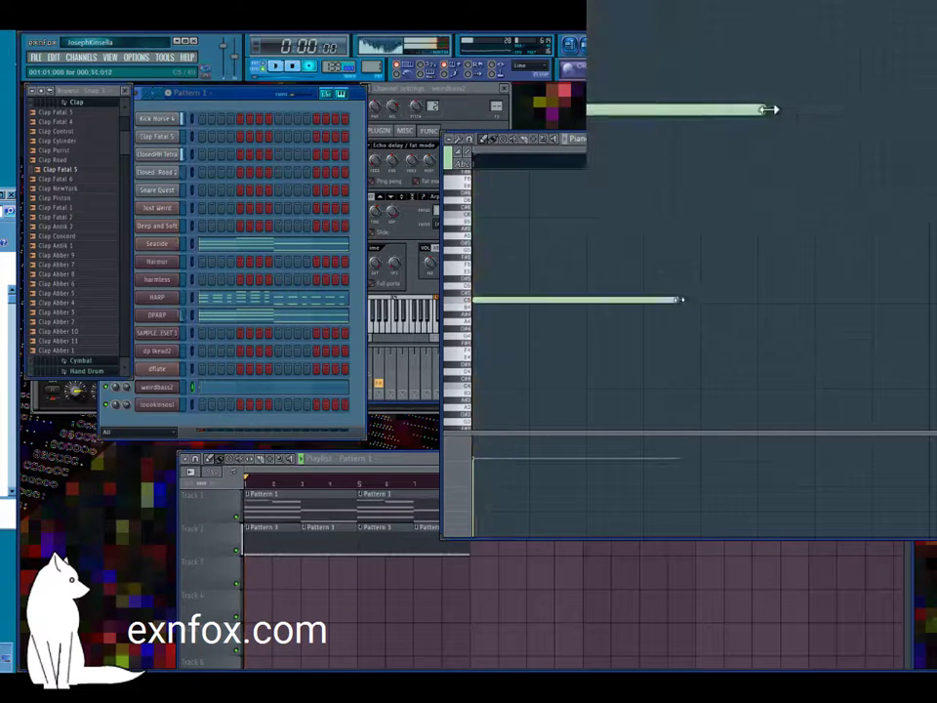
{"action": "left_click", "coordinate": [700, 316]}
{"action": "left_click_drag", "start_coordinate": [700, 316], "coordinate": [705, 307]}
{"action": "key", "text": "space"}
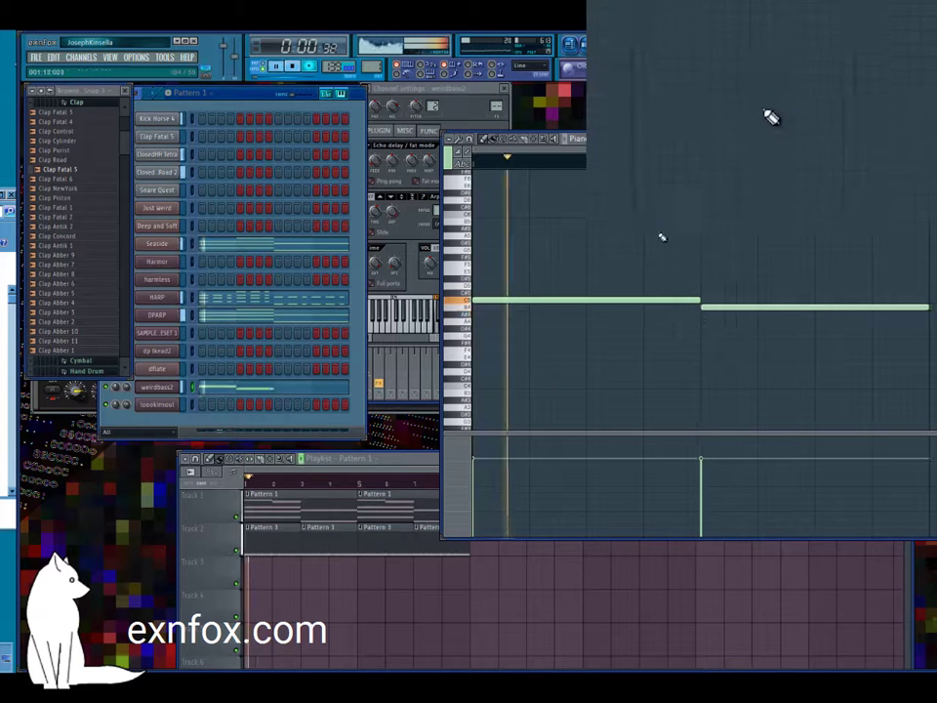
Step: Add one-bar A4 notes in bars 3 and 4 of the weirdbass2 bass line
{"action": "left_click_drag", "start_coordinate": [639, 149], "coordinate": [774, 150]}
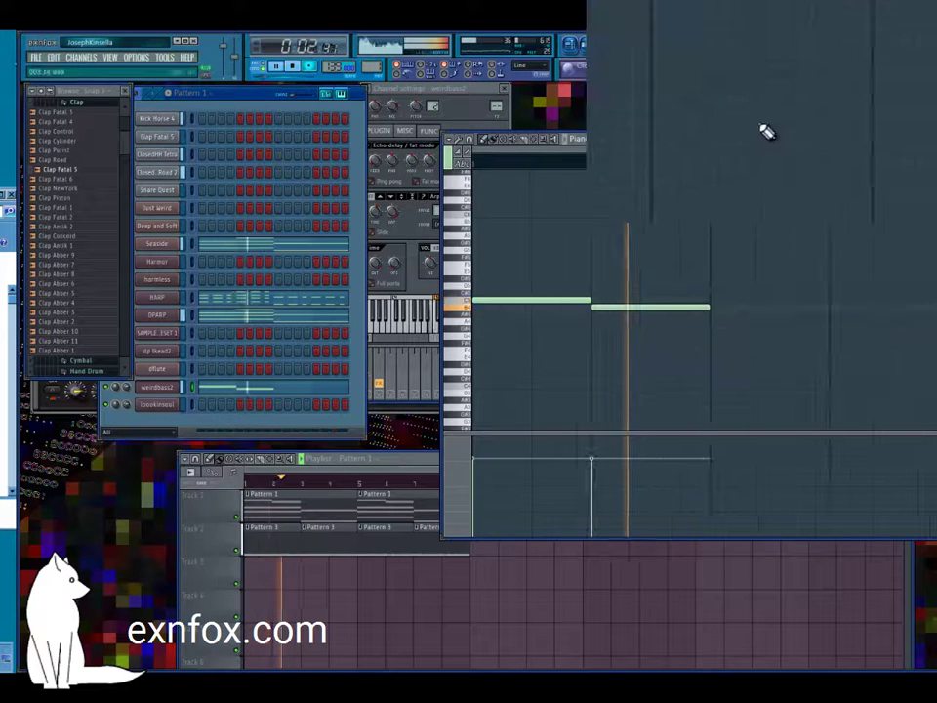
{"action": "key", "text": "space"}
{"action": "left_click", "coordinate": [717, 335]}
{"action": "left_click_drag", "start_coordinate": [717, 335], "coordinate": [723, 316]}
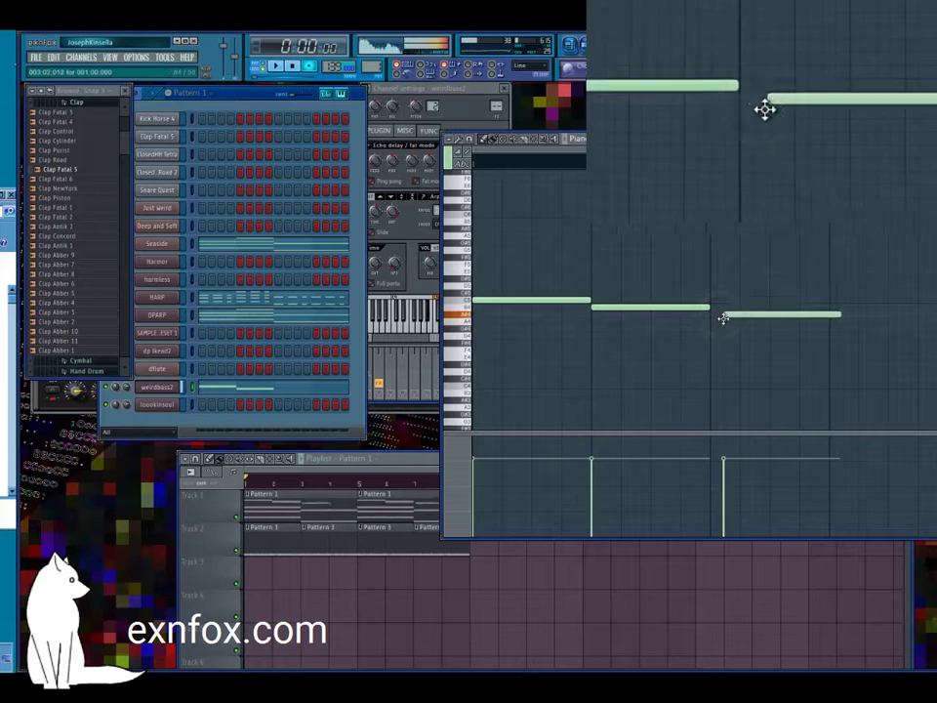
{"action": "key", "text": "space"}
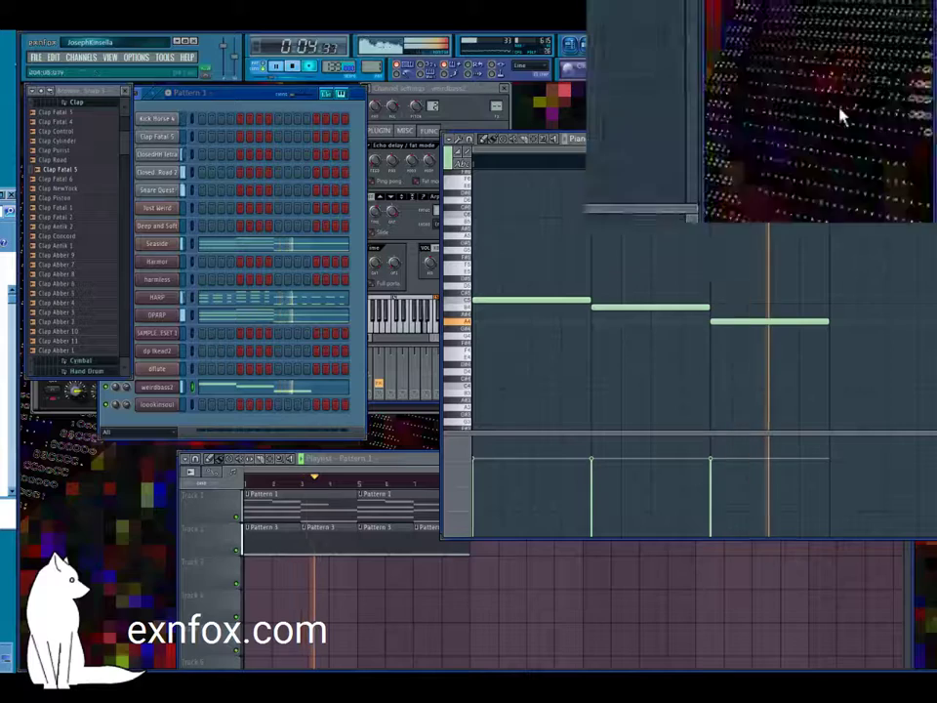
{"action": "left_click", "coordinate": [831, 320]}
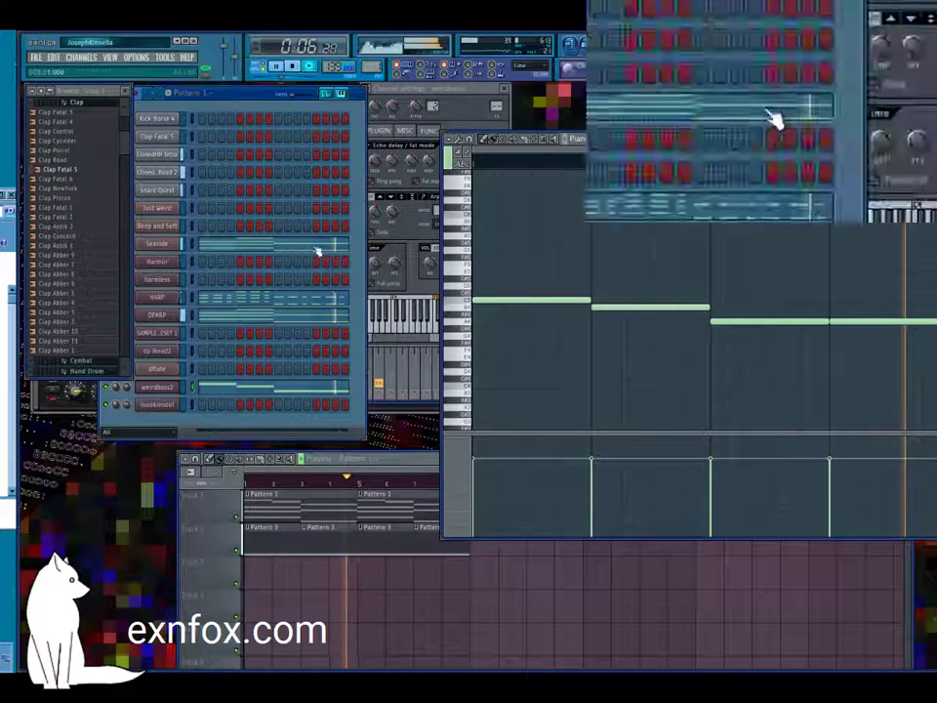
Step: Open the events of weirdbass2's Harmor image coarse speed and draw a level of about 50% from bar 1
{"action": "left_click", "coordinate": [166, 388]}
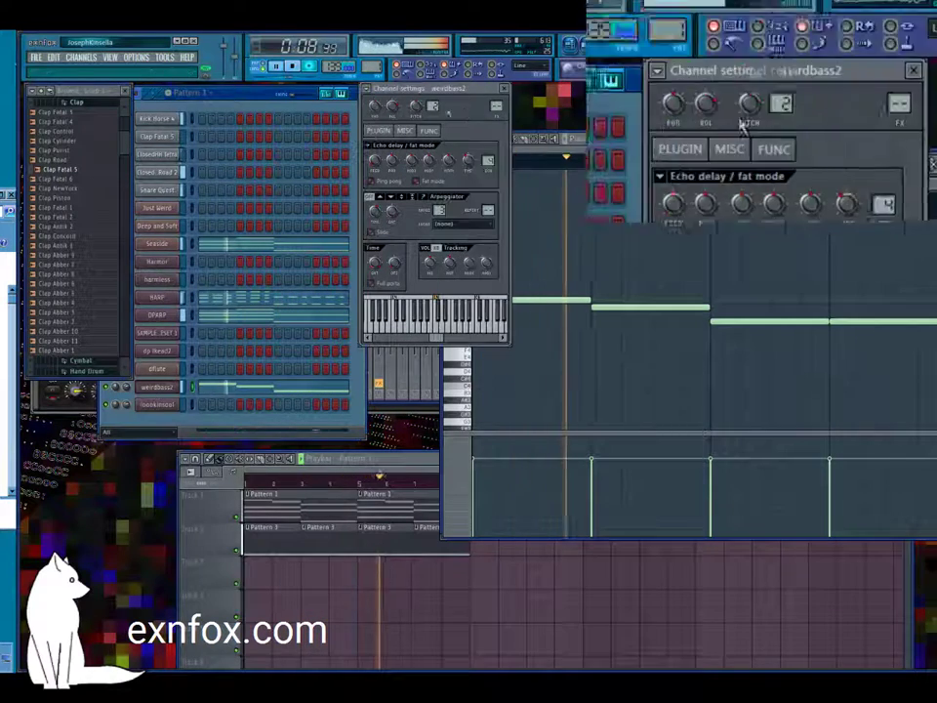
{"action": "left_click", "coordinate": [376, 130]}
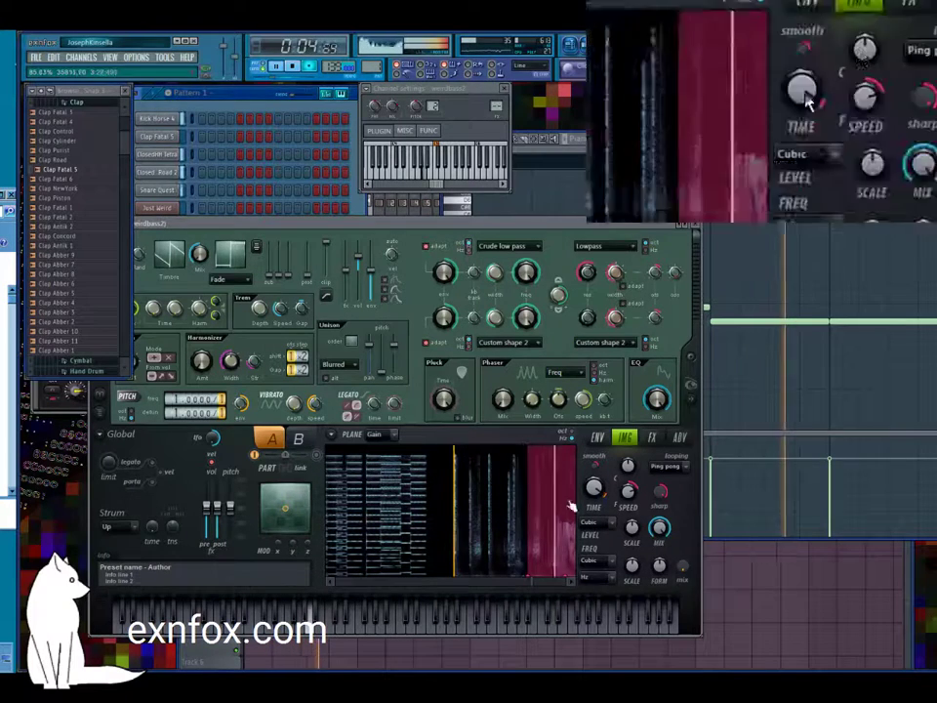
{"action": "right_click", "coordinate": [628, 466]}
{"action": "left_click", "coordinate": [638, 497]}
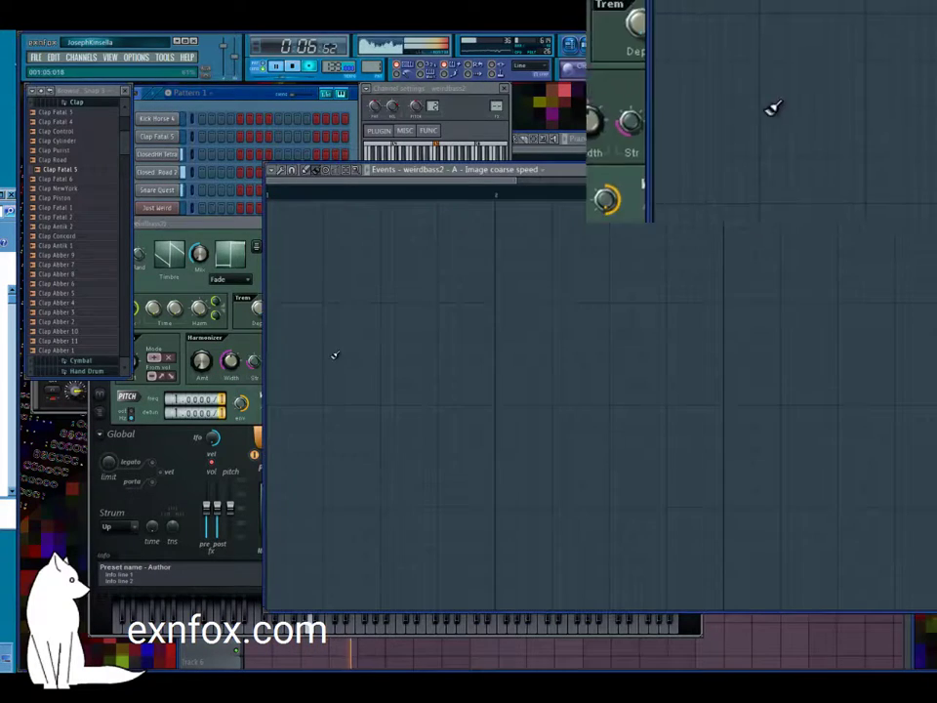
{"action": "left_click", "coordinate": [272, 404]}
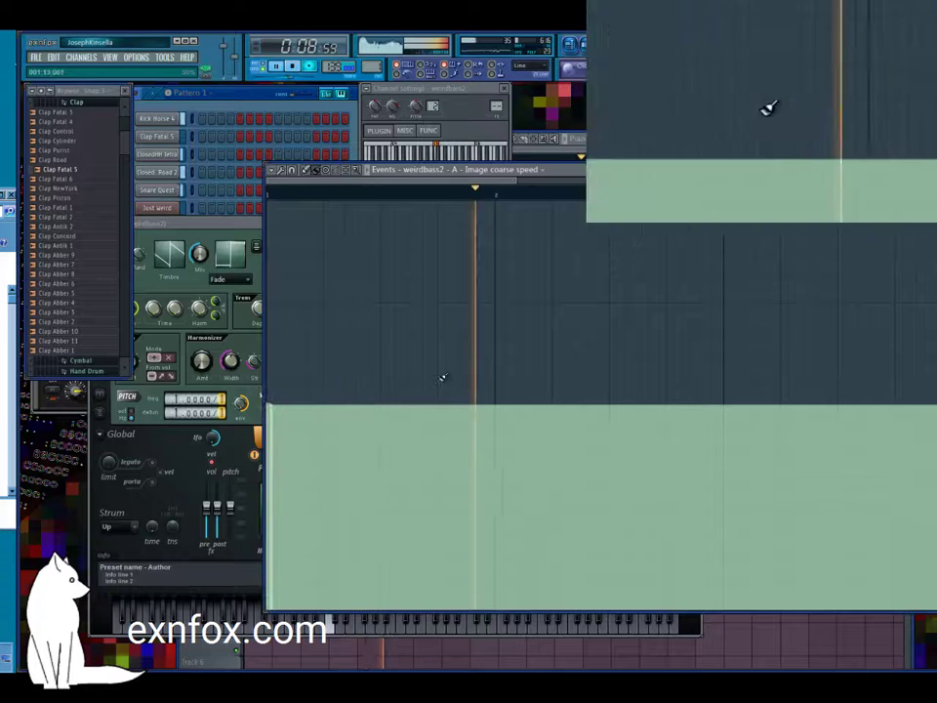
Step: Draw a falling dip followed by a steep rise in bar 3 of weirdbass2's image coarse speed events
{"action": "left_click", "coordinate": [182, 450]}
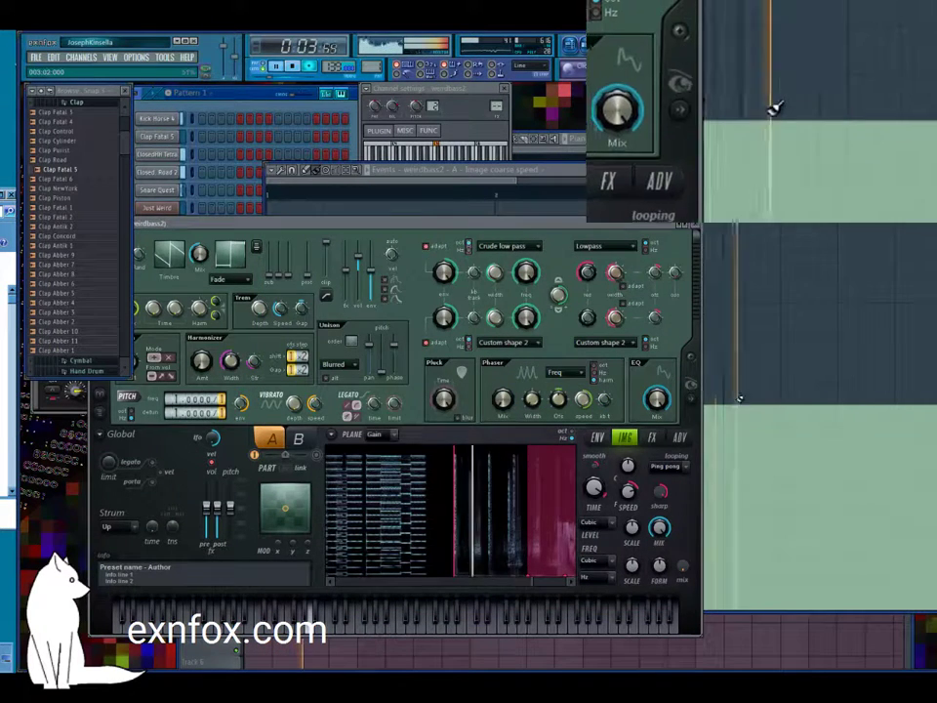
{"action": "left_click", "coordinate": [774, 108]}
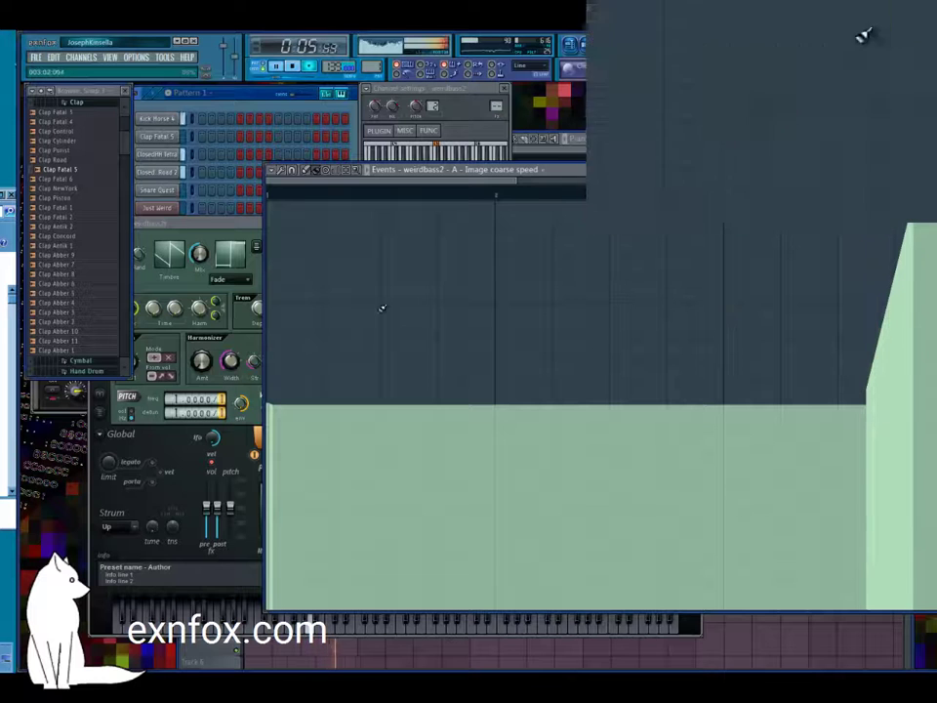
{"action": "left_click_drag", "start_coordinate": [515, 180], "coordinate": [685, 182]}
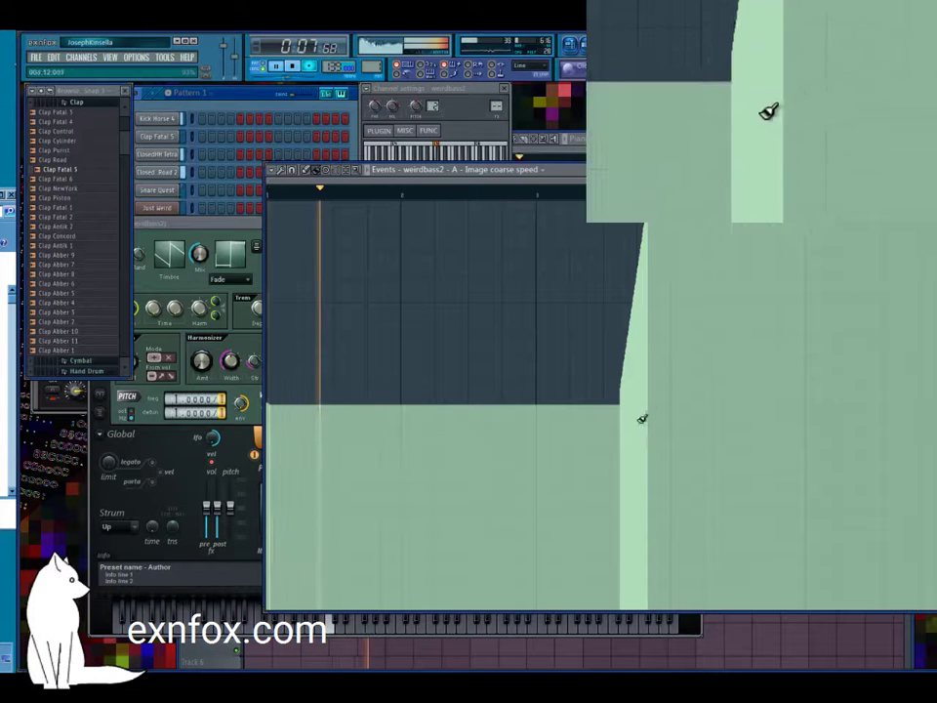
{"action": "mouse_move", "coordinate": [573, 454]}
{"action": "left_mouse_down"}
{"action": "mouse_move", "coordinate": [605, 502]}
{"action": "mouse_move", "coordinate": [612, 549]}
{"action": "left_mouse_up"}
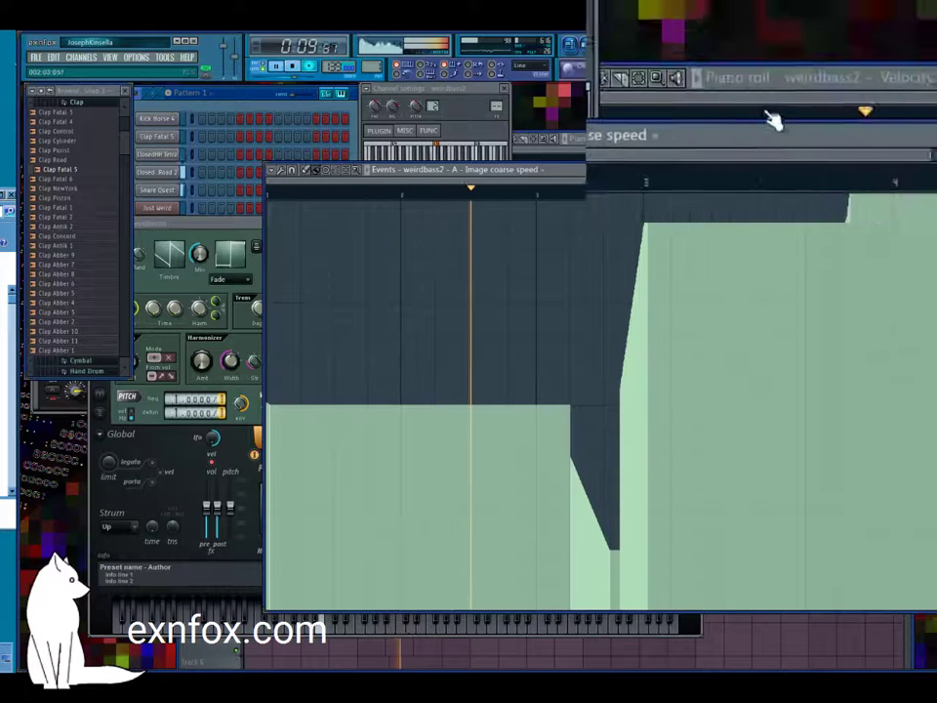
{"action": "left_click_drag", "start_coordinate": [602, 171], "coordinate": [918, 154]}
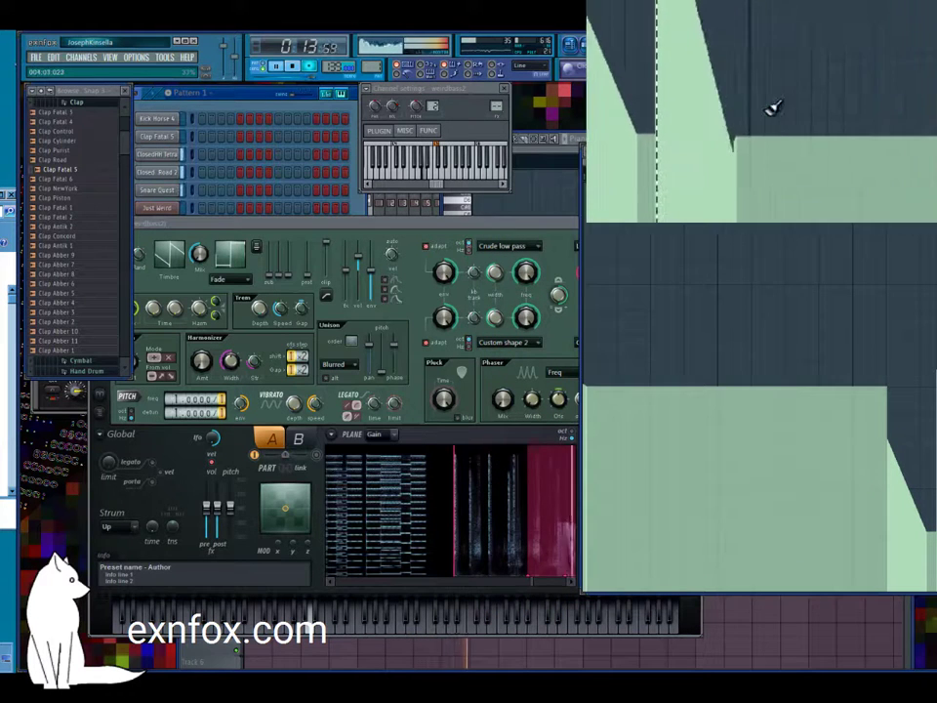
Step: Open the events of weirdbass2's image time offset and draw a high level at the start, then a drop and steep rise further on
{"action": "left_click", "coordinate": [524, 441]}
{"action": "right_click", "coordinate": [585, 485]}
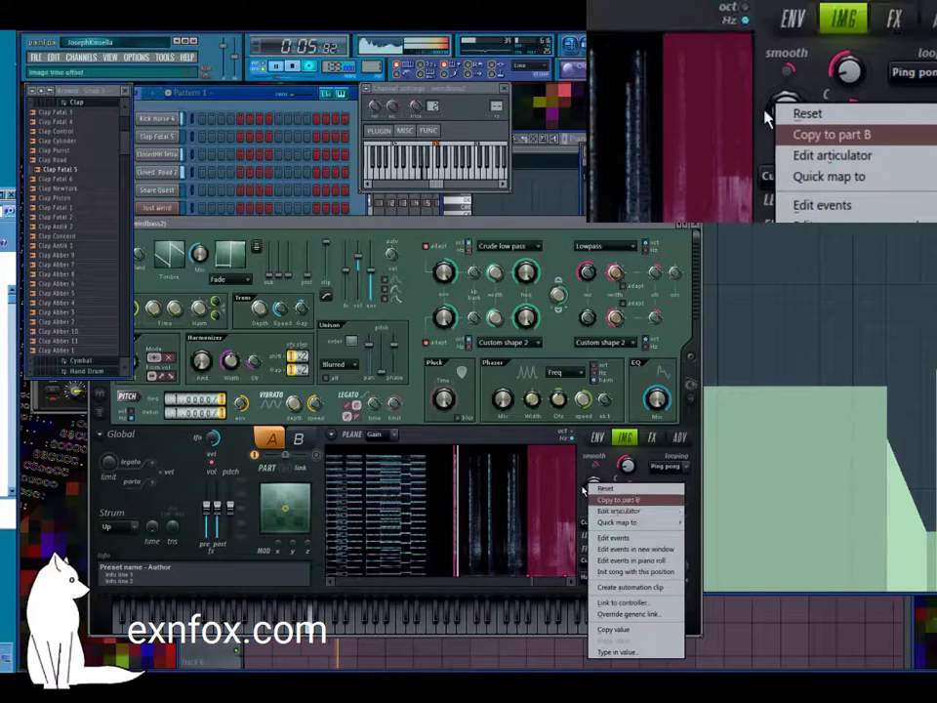
{"action": "left_click", "coordinate": [591, 485]}
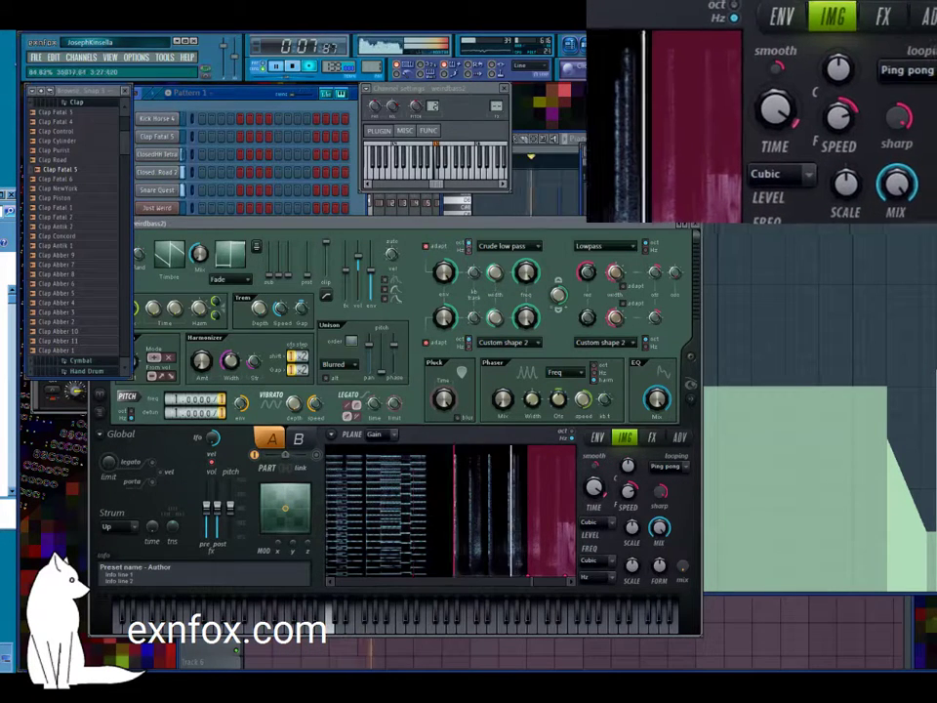
{"action": "right_click", "coordinate": [585, 488]}
{"action": "left_click", "coordinate": [616, 538]}
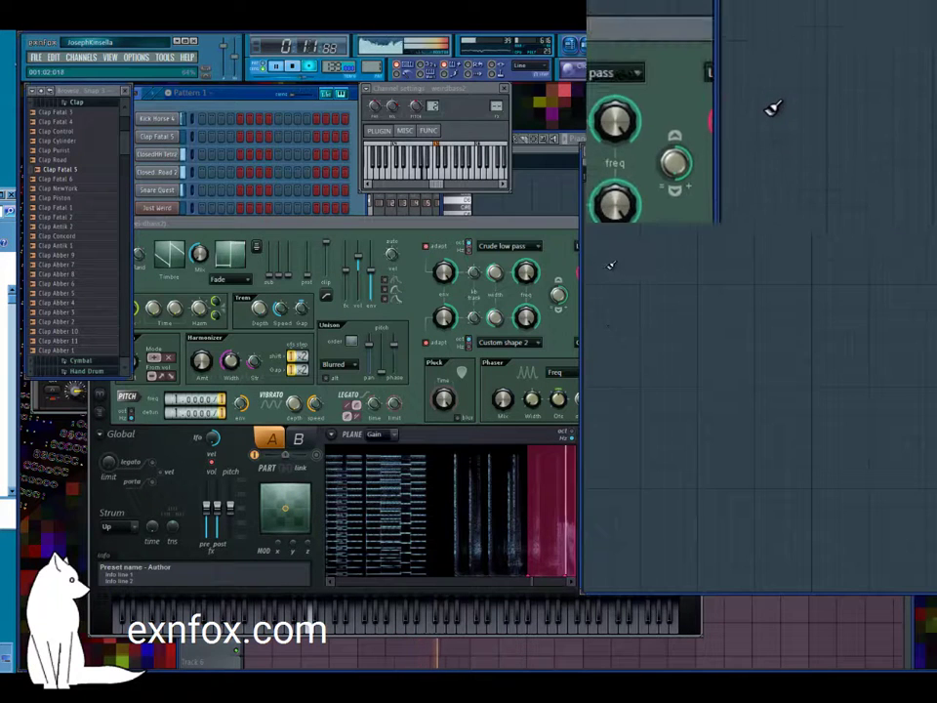
{"action": "mouse_move", "coordinate": [589, 263]}
{"action": "left_mouse_down"}
{"action": "mouse_move", "coordinate": [640, 263]}
{"action": "mouse_move", "coordinate": [628, 259]}
{"action": "left_mouse_up"}
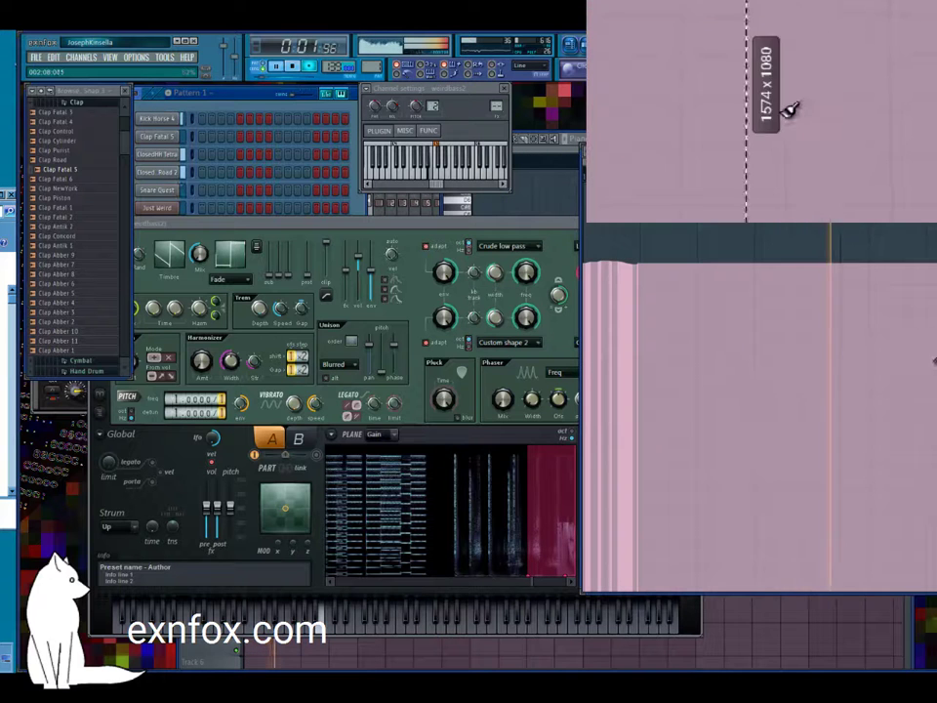
{"action": "left_click_drag", "start_coordinate": [768, 114], "coordinate": [770, 110]}
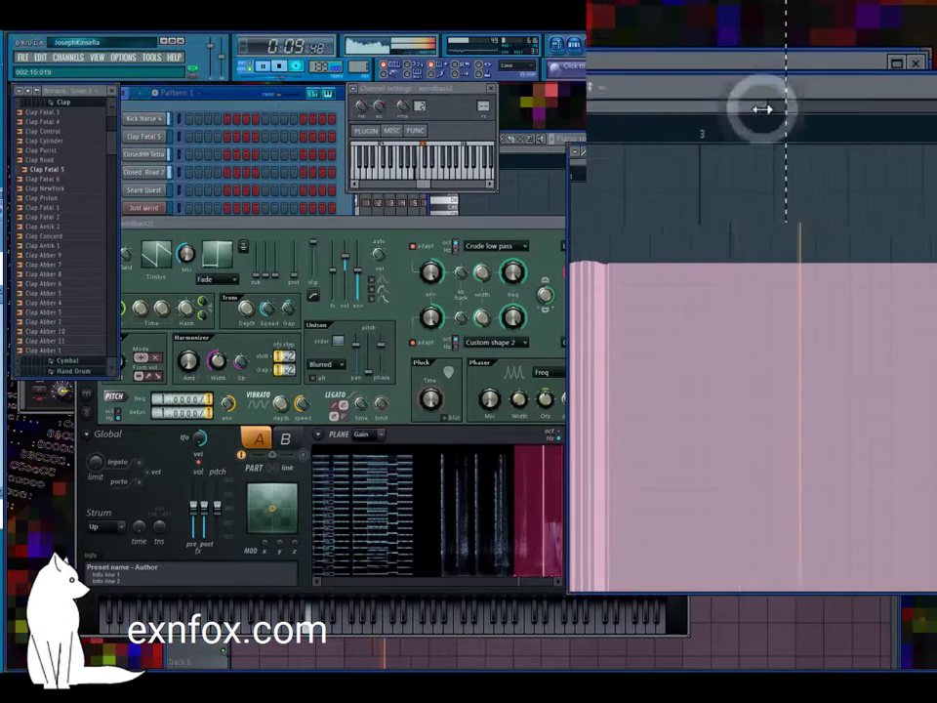
{"action": "left_click_drag", "start_coordinate": [762, 109], "coordinate": [883, 95]}
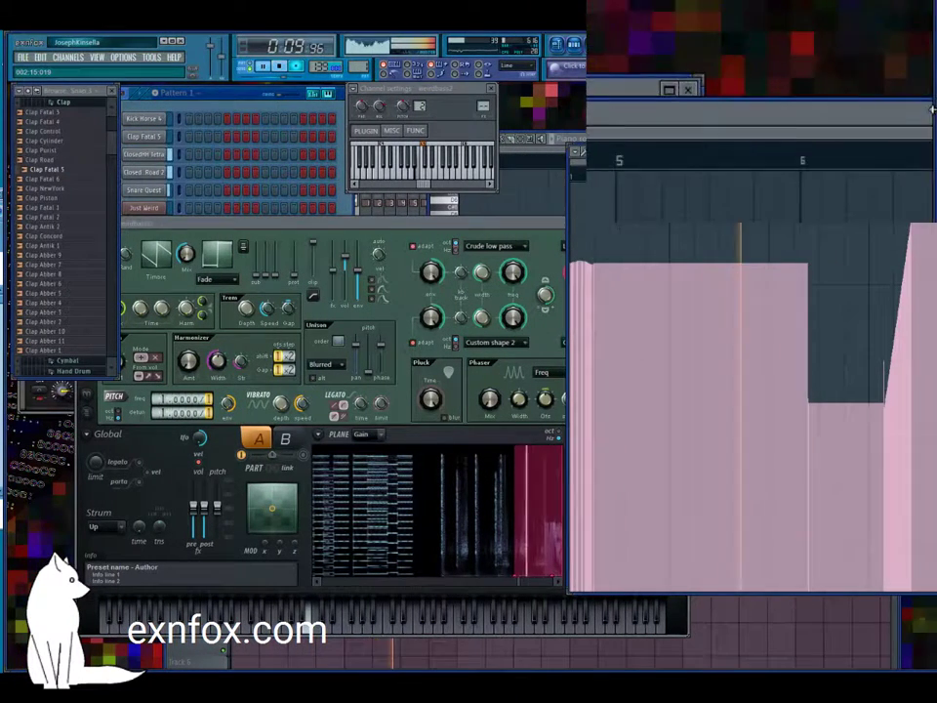
Step: Open the loookinsoul channel's Harmor settings and reset its image coarse speed
{"action": "left_click", "coordinate": [532, 280]}
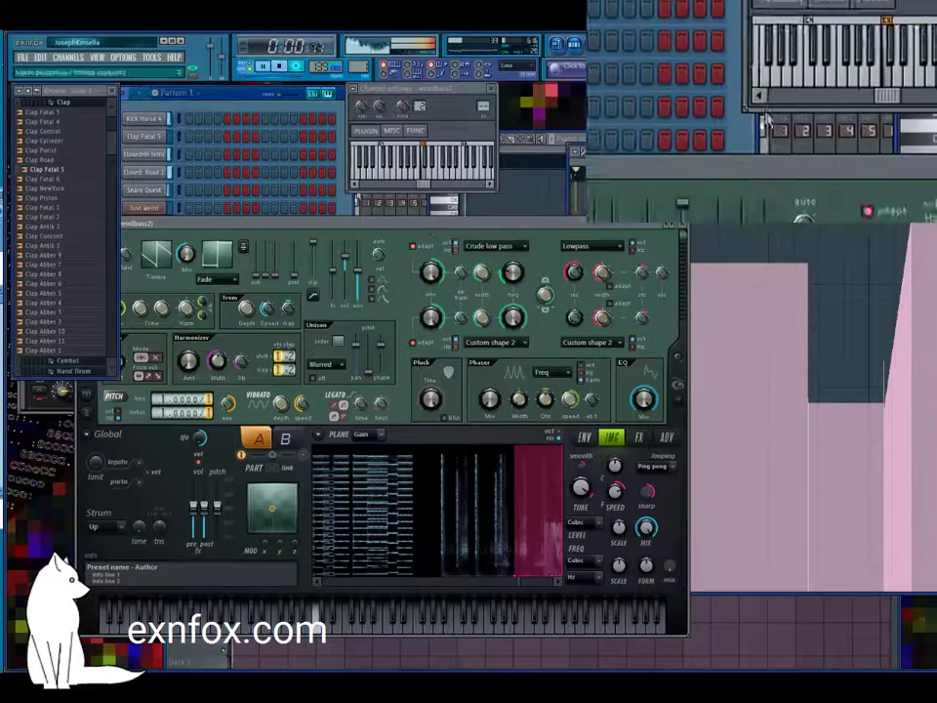
{"action": "left_click", "coordinate": [338, 208]}
{"action": "left_click", "coordinate": [146, 404]}
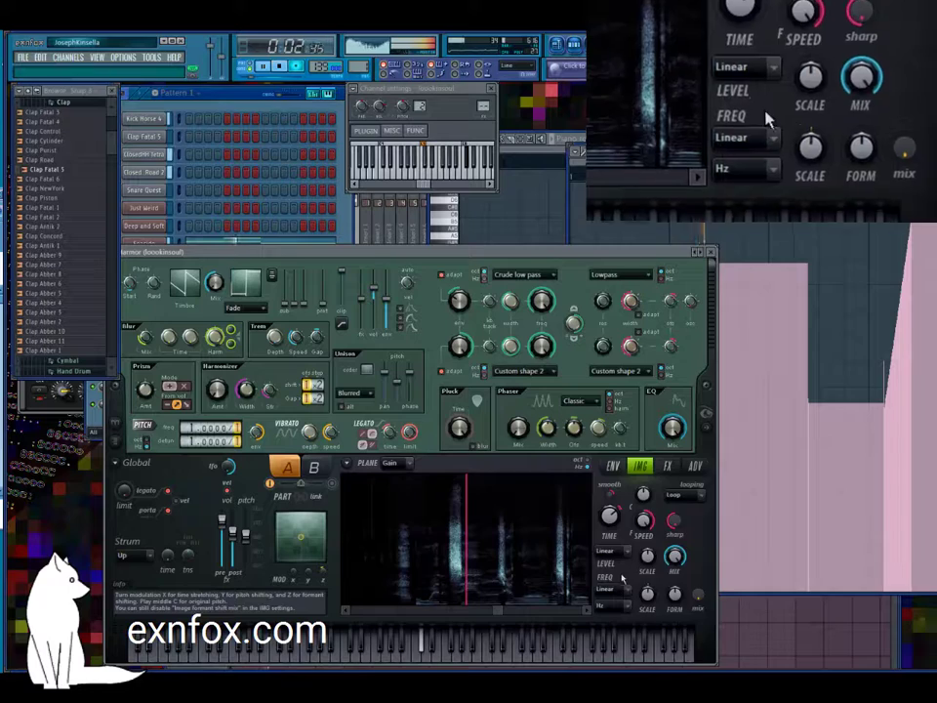
{"action": "right_click", "coordinate": [638, 488]}
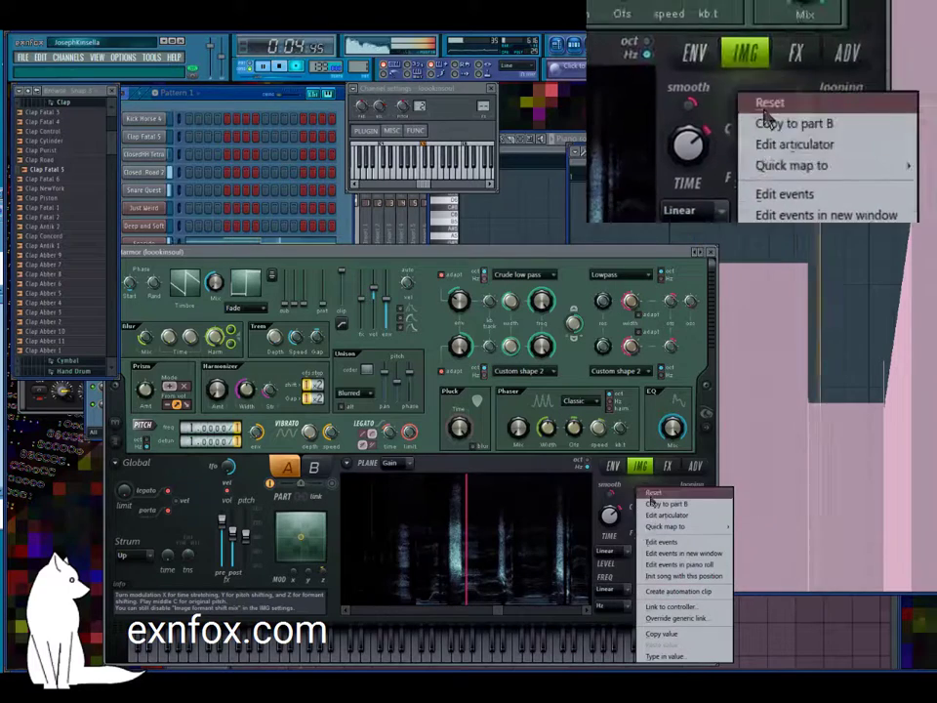
{"action": "left_click", "coordinate": [644, 491]}
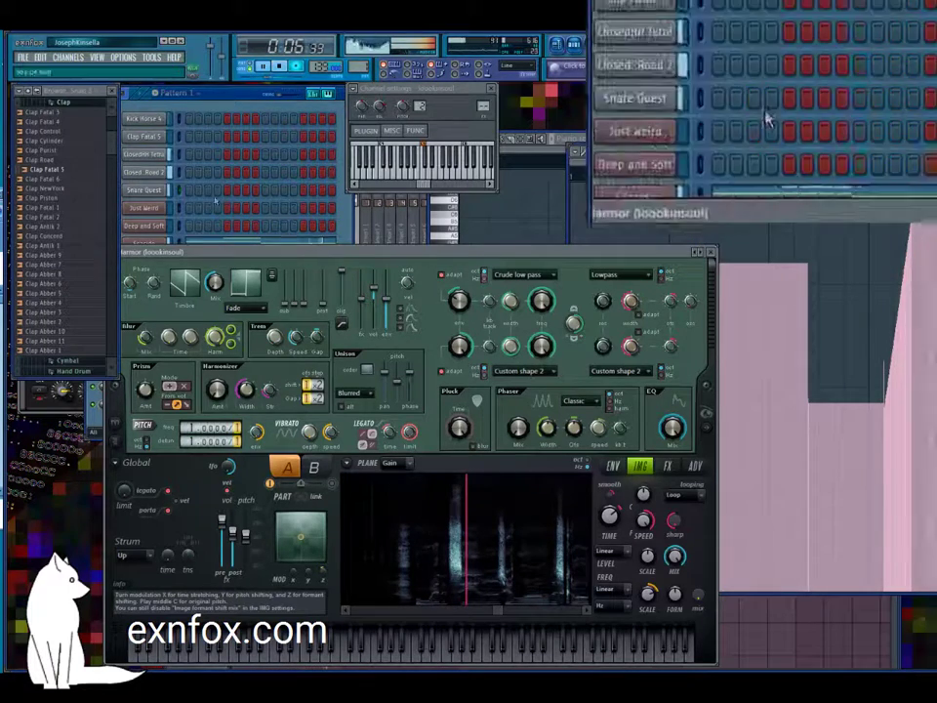
Step: Open the harmless channel's note editor and add a one-bar E6 note at the start of bar 1
{"action": "left_click", "coordinate": [214, 200]}
{"action": "left_click", "coordinate": [146, 283]}
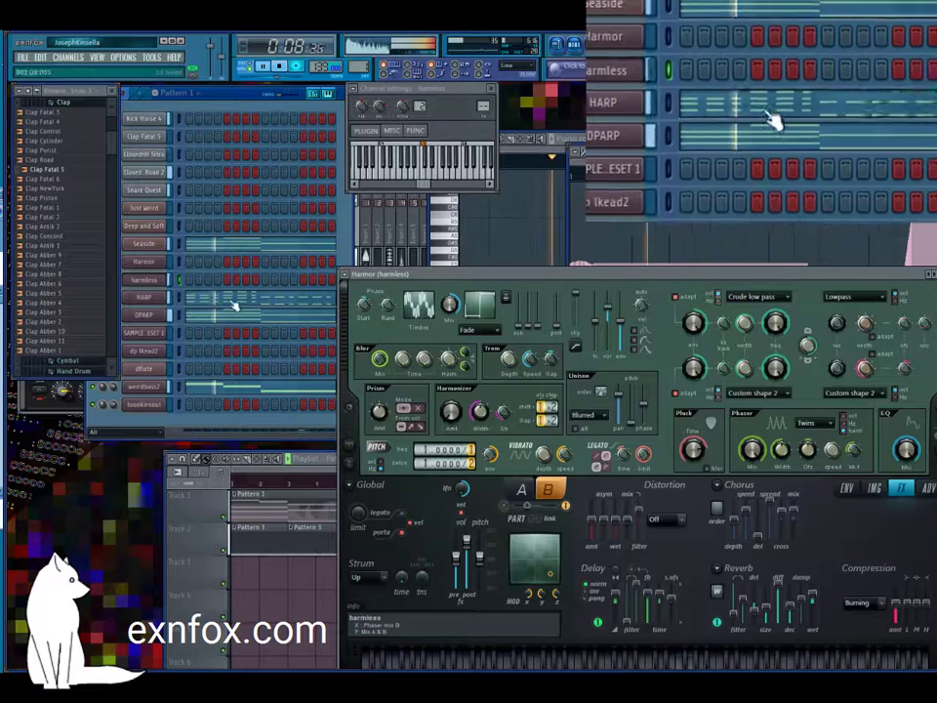
{"action": "left_click", "coordinate": [188, 275]}
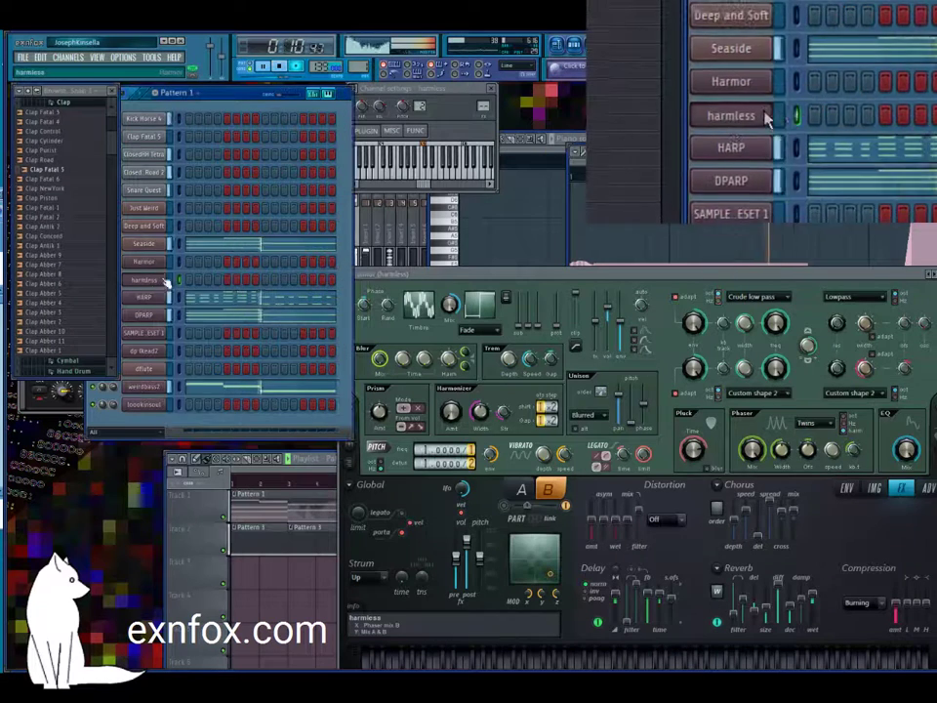
{"action": "left_click", "coordinate": [179, 279]}
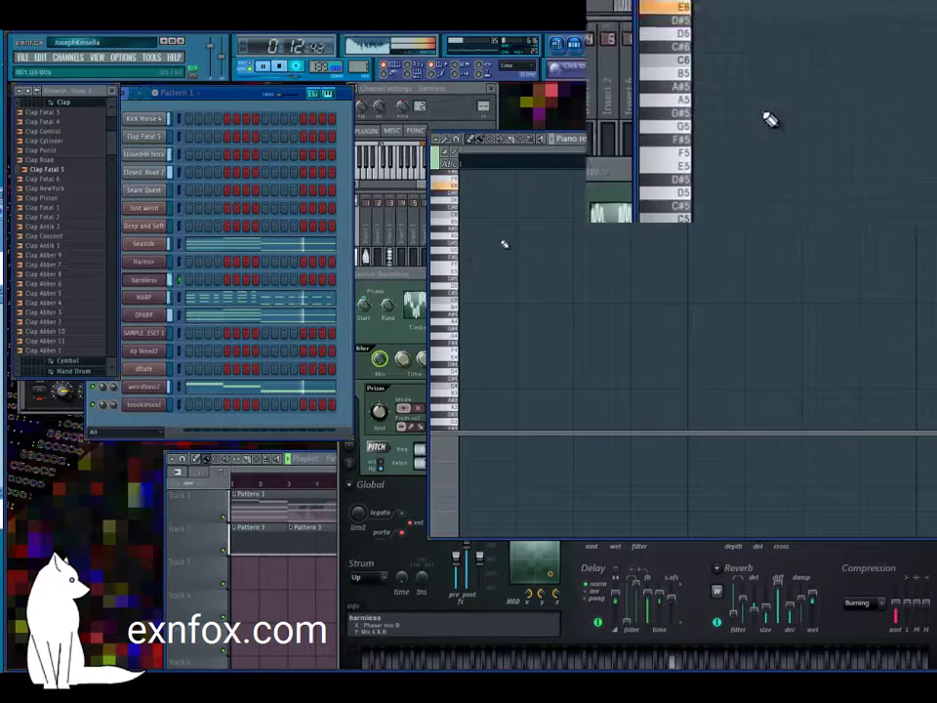
{"action": "scroll", "coordinate": [498, 246], "scroll_direction": "up", "scroll_amount": 2}
{"action": "left_click", "coordinate": [479, 228]}
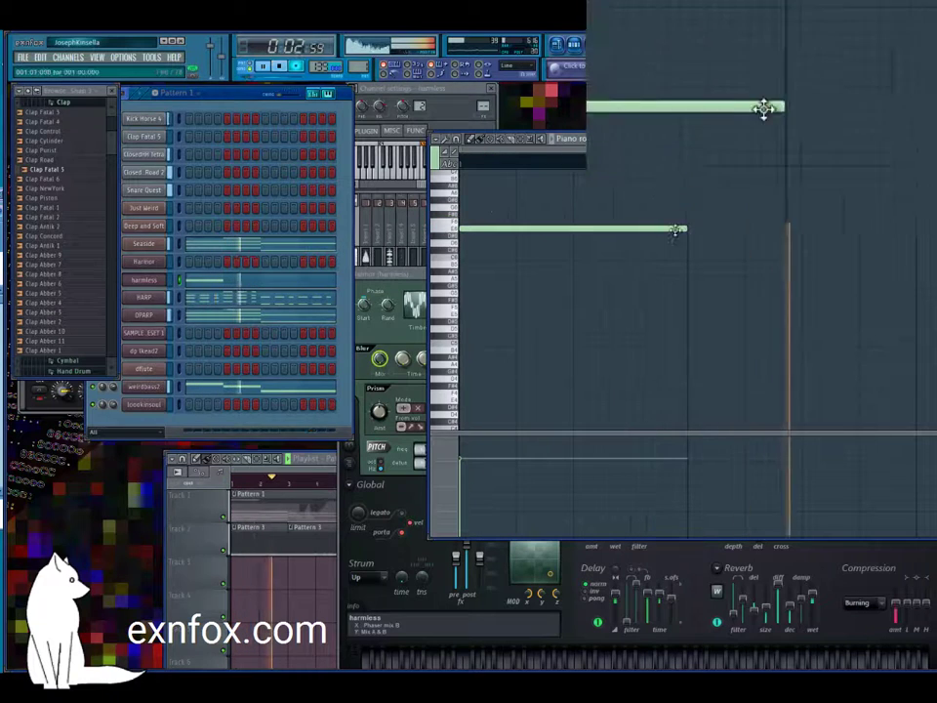
Step: Set the piano roll snap to Step and shorten the E6 note to three steps
{"action": "left_click", "coordinate": [457, 139]}
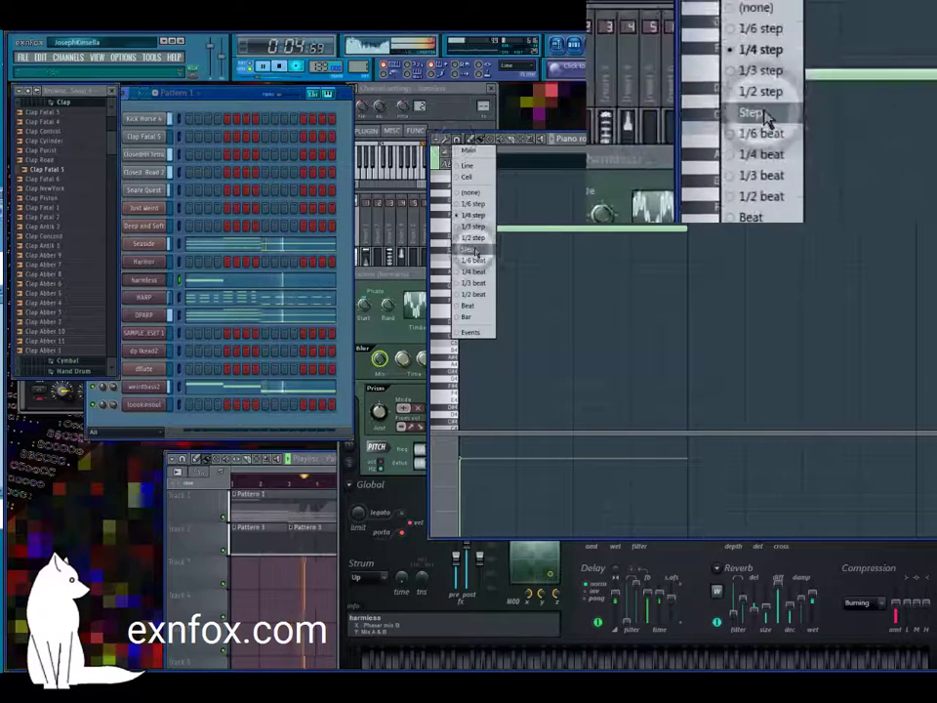
{"action": "left_click", "coordinate": [468, 249]}
{"action": "left_click_drag", "start_coordinate": [561, 230], "coordinate": [503, 228]}
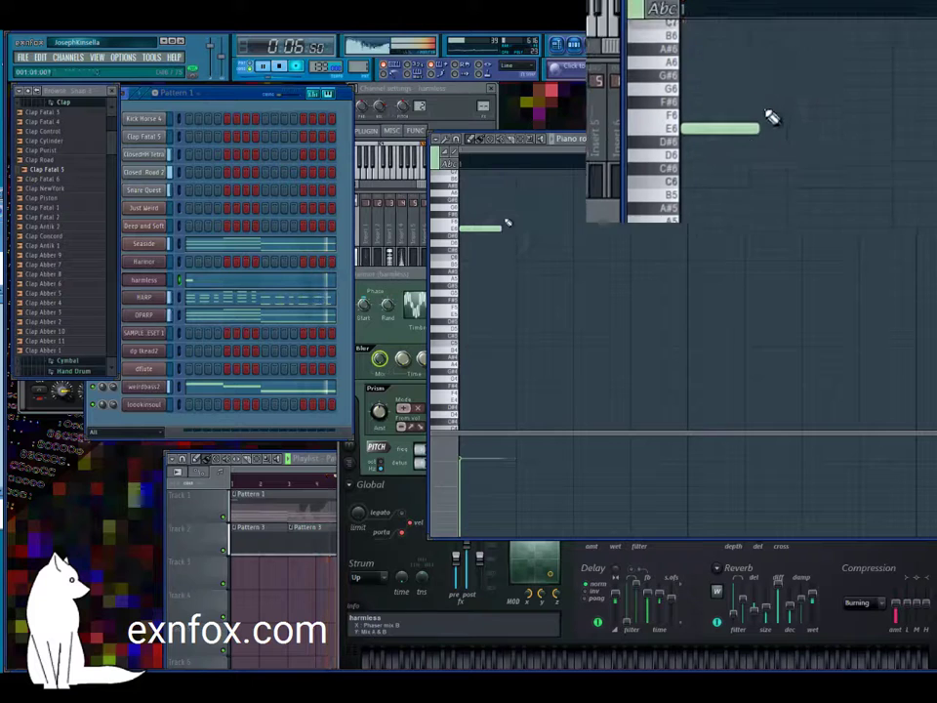
Step: Add three-step notes in bar 1 of the harmless melody: F6 on step 5, G6 on step 7, and D6 on steps 10 and 15
{"action": "left_click", "coordinate": [521, 205]}
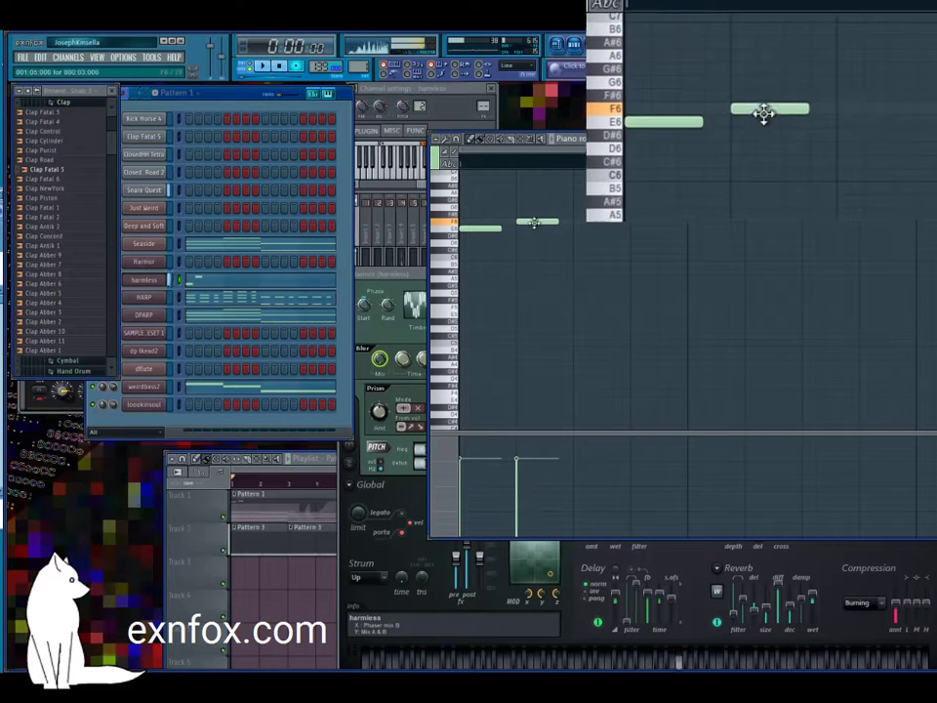
{"action": "key", "text": "space"}
{"action": "left_click", "coordinate": [549, 207]}
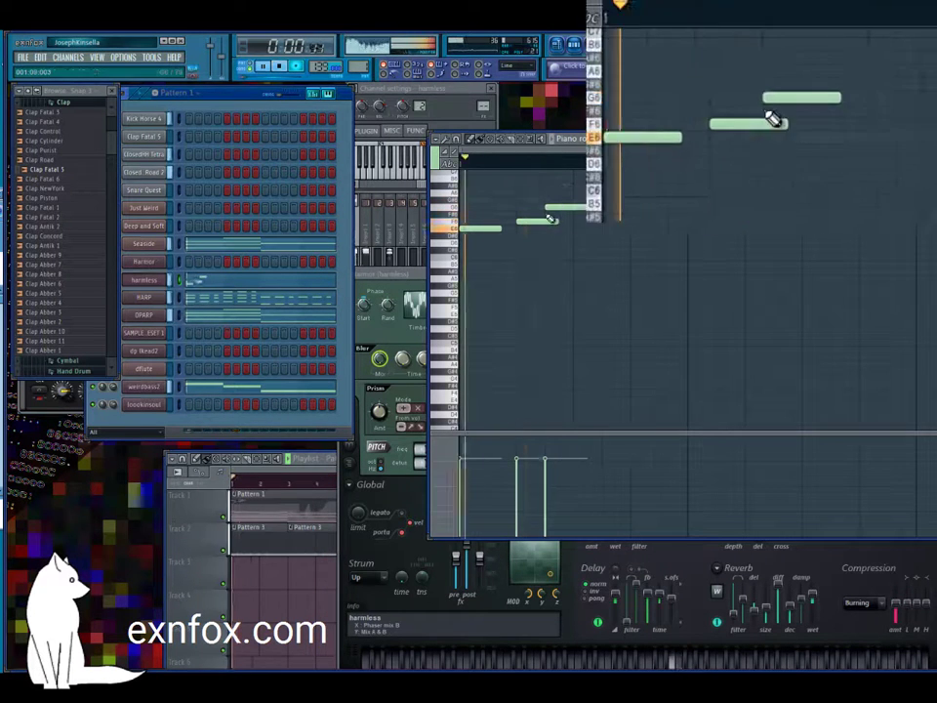
{"action": "left_click", "coordinate": [600, 242]}
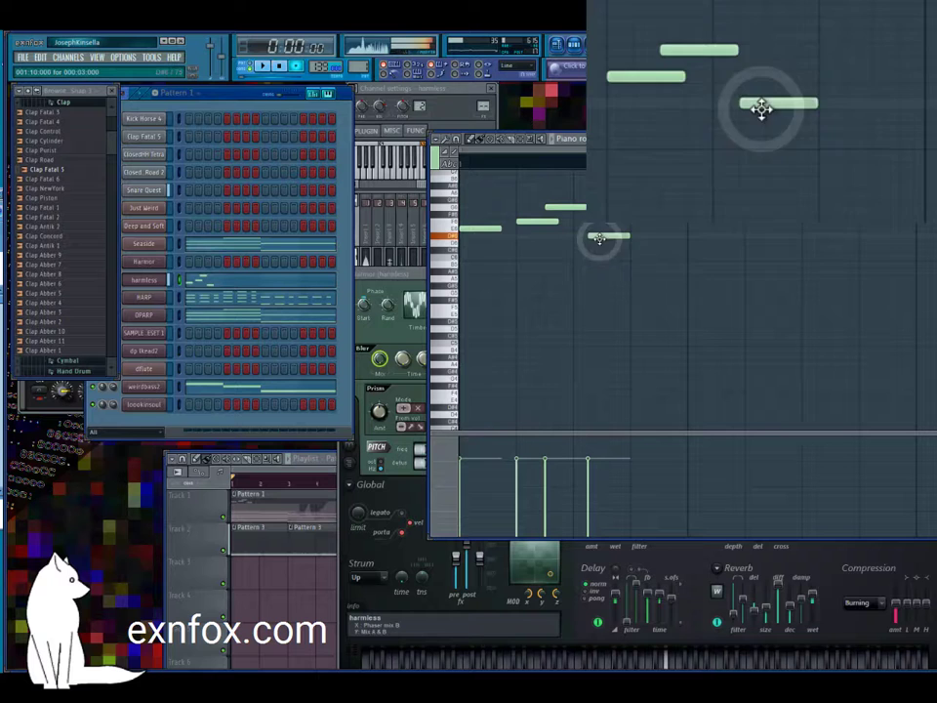
{"action": "left_click", "coordinate": [663, 243]}
Step: Add C6 notes on steps 5 and 9 of bar 2, plus a C5 note on its first step
{"action": "left_click", "coordinate": [748, 257]}
{"action": "key", "text": "space"}
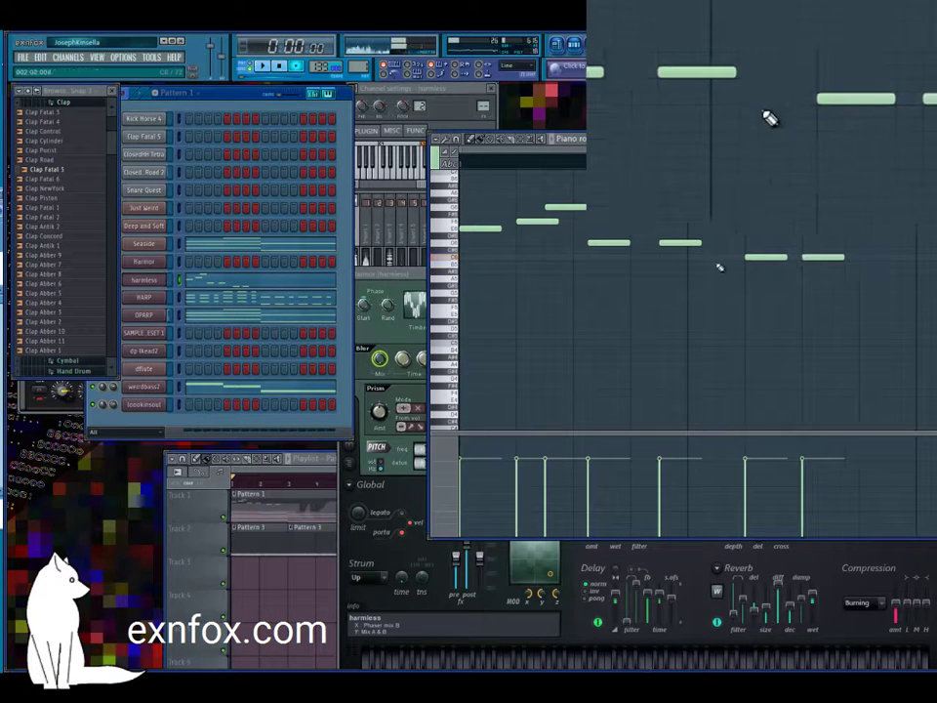
{"action": "left_click", "coordinate": [694, 256]}
{"action": "key", "text": "space"}
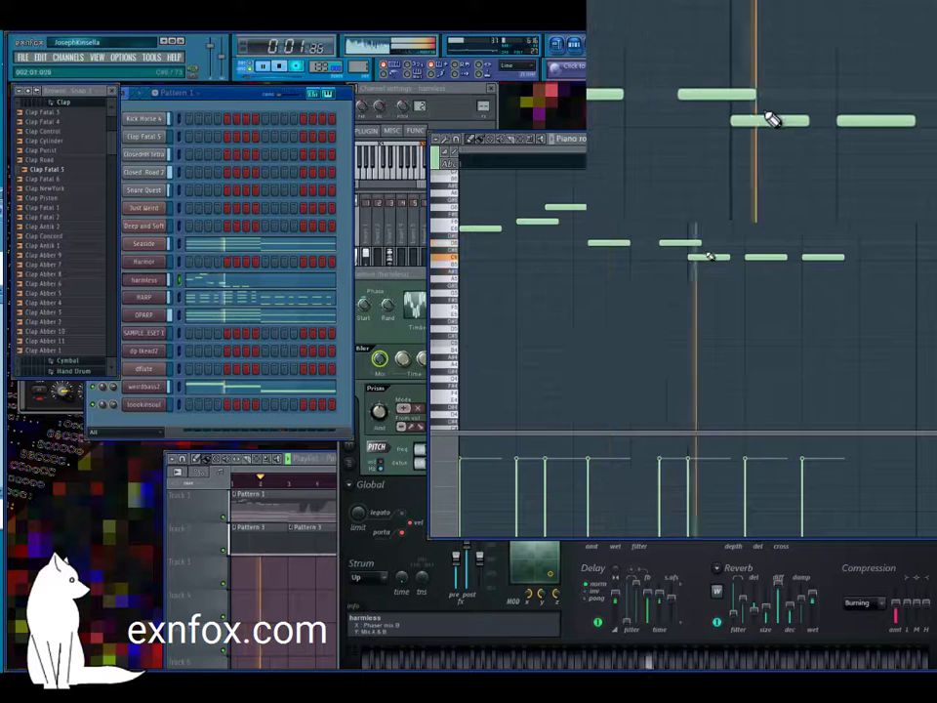
{"action": "key", "text": "space"}
{"action": "left_click_drag", "start_coordinate": [708, 257], "coordinate": [720, 309]}
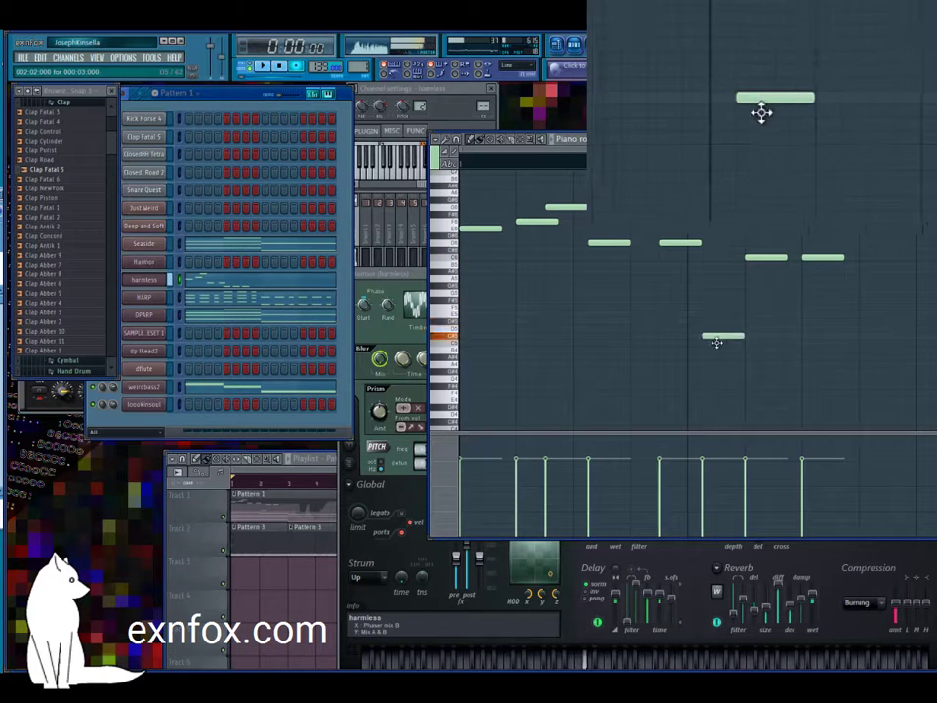
{"action": "key", "text": "space"}
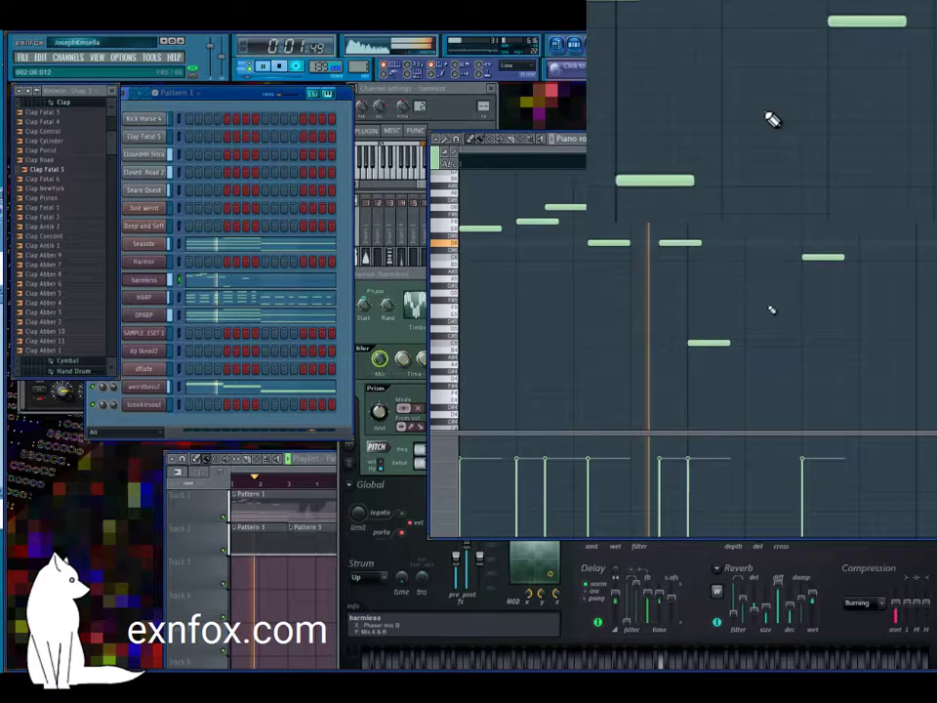
Step: Replace the D6 note on step 10 of bar 1 with one on step 11
{"action": "right_click", "coordinate": [596, 244]}
{"action": "left_click_drag", "start_coordinate": [594, 244], "coordinate": [605, 249]}
{"action": "key", "text": "space"}
{"action": "key", "text": "space"}
Step: Use C5 instead of C6 for the notes on steps 5 and 9 of bar 2, and add E5 on step 13
{"action": "left_click", "coordinate": [750, 341]}
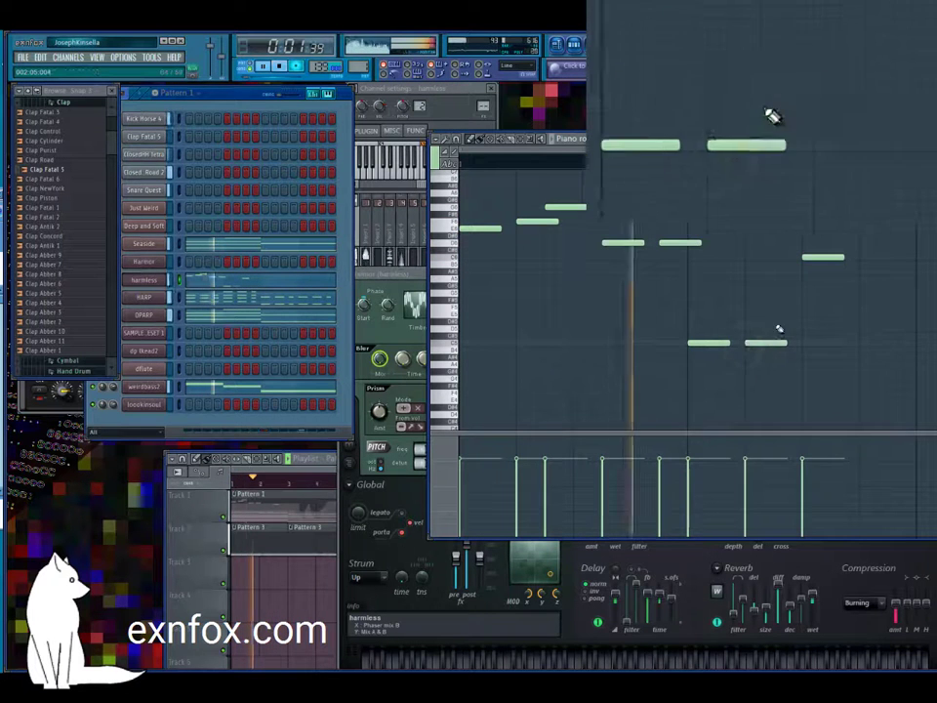
{"action": "right_click", "coordinate": [822, 256]}
{"action": "key", "text": "space"}
{"action": "left_click_drag", "start_coordinate": [822, 309], "coordinate": [845, 316]}
{"action": "key", "text": "space"}
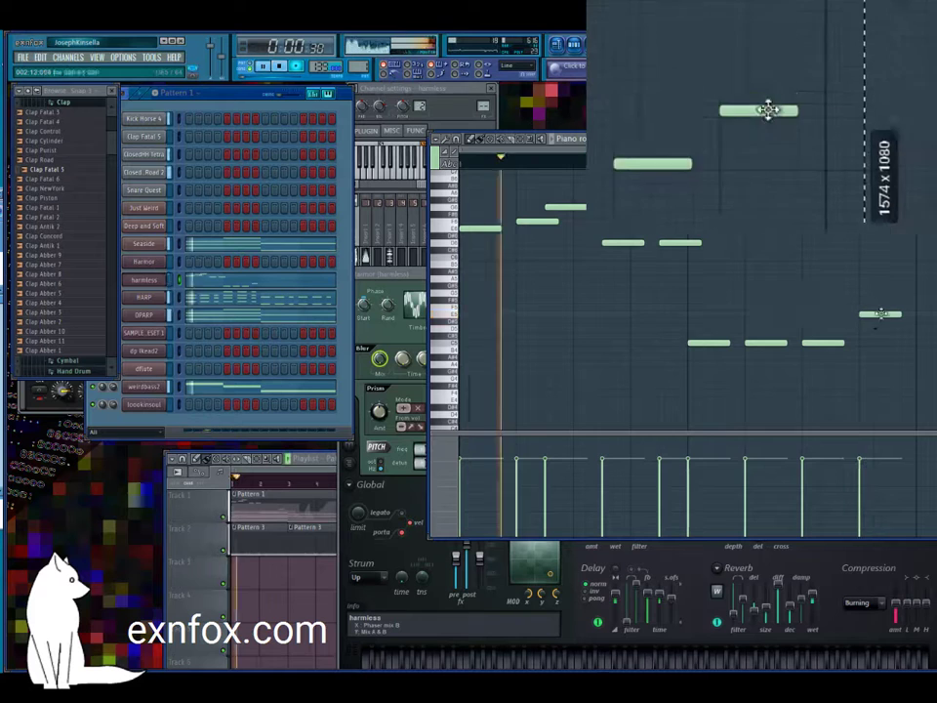
Step: Continue the harmless melody in bar 3 with G5 on step 1 and E5 on step 5
{"action": "left_click_drag", "start_coordinate": [623, 147], "coordinate": [832, 148]}
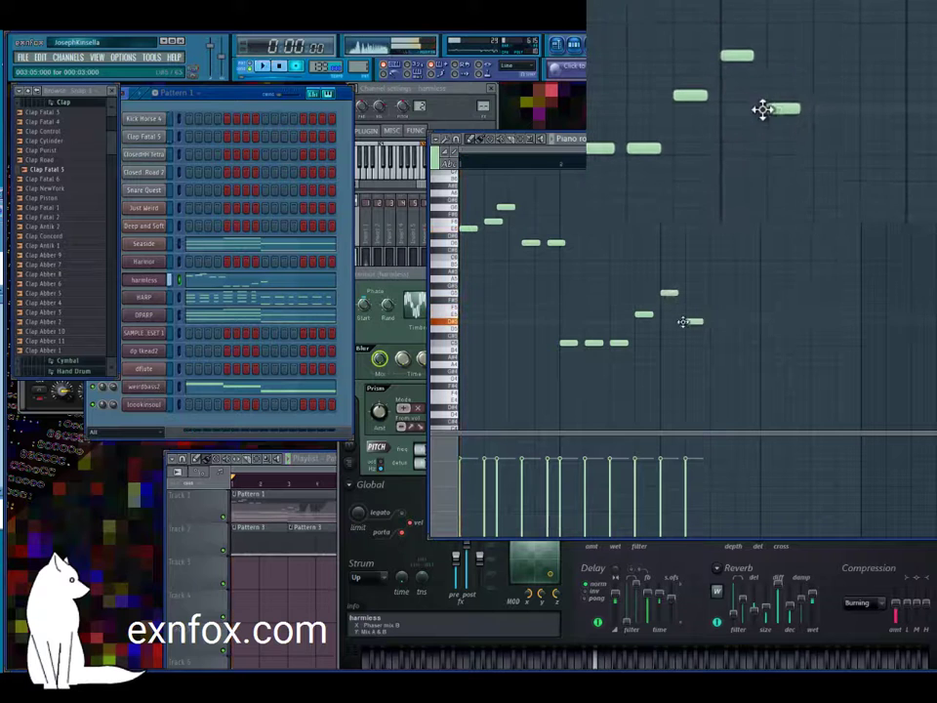
{"action": "double_click", "coordinate": [687, 322]}
{"action": "key", "text": "Escape"}
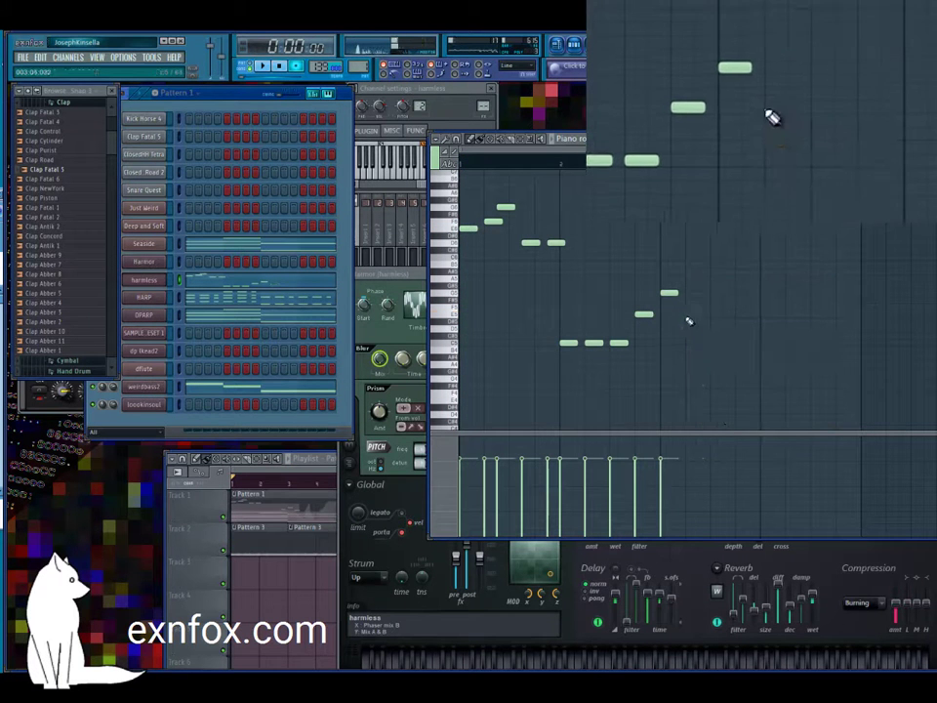
{"action": "left_click", "coordinate": [685, 316]}
{"action": "key", "text": "space"}
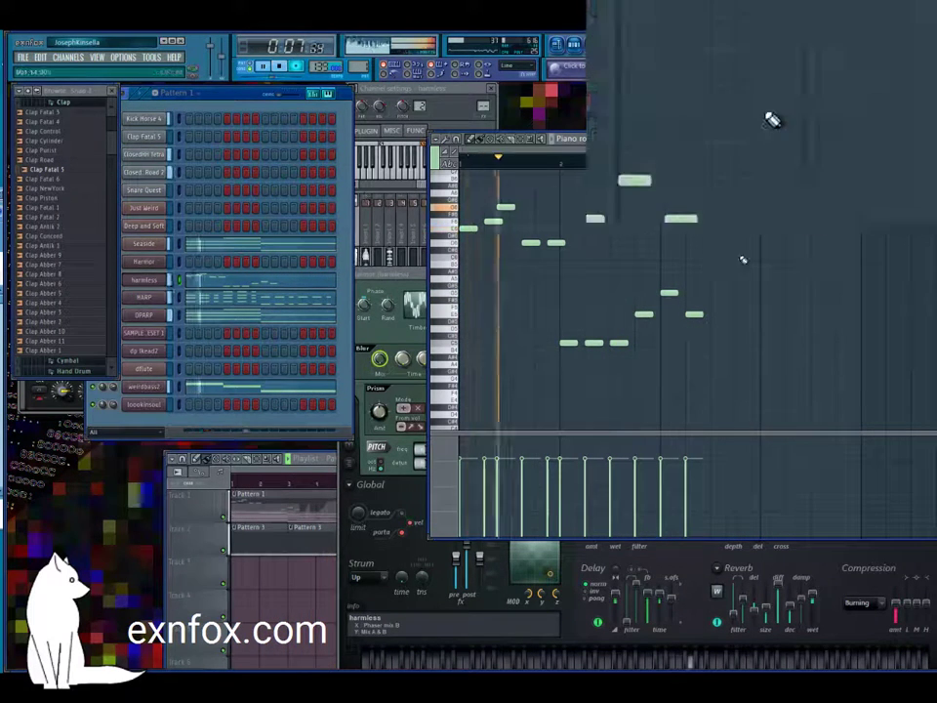
Step: Add a C5 note on step 3 of bar 1 and raise the note on step 9 of bar 2 to D5
{"action": "key", "text": "space"}
{"action": "left_click", "coordinate": [478, 255]}
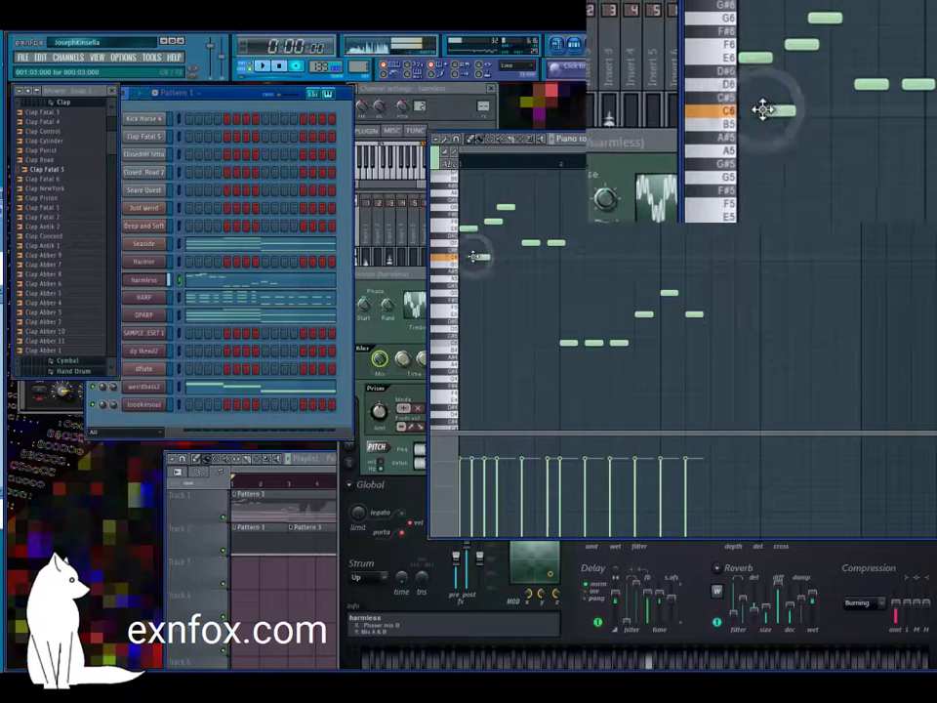
{"action": "left_click_drag", "start_coordinate": [481, 257], "coordinate": [486, 337]}
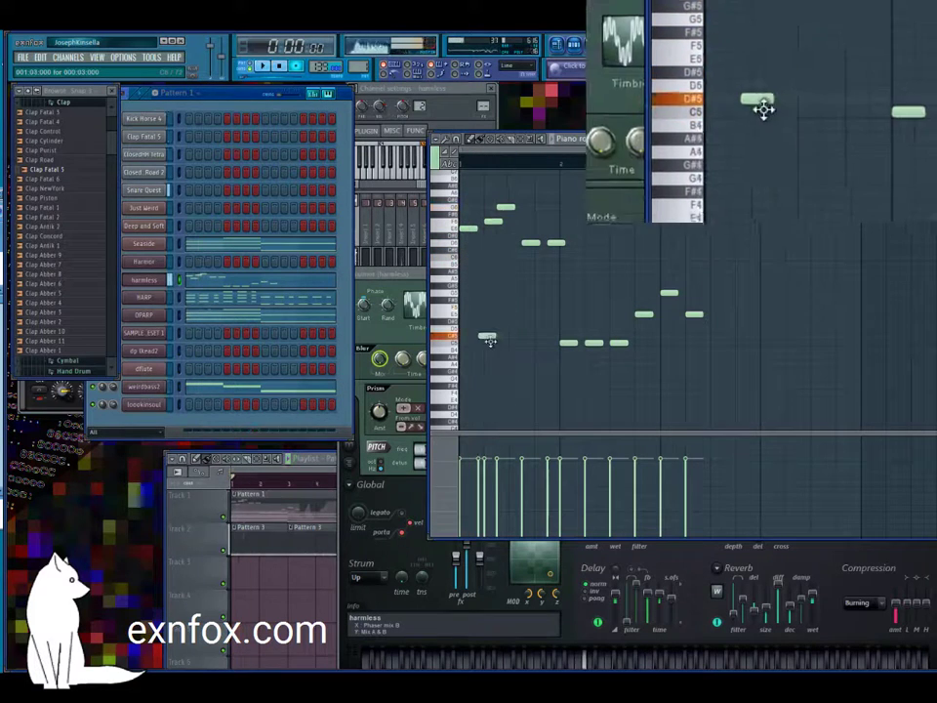
{"action": "left_click", "coordinate": [434, 525]}
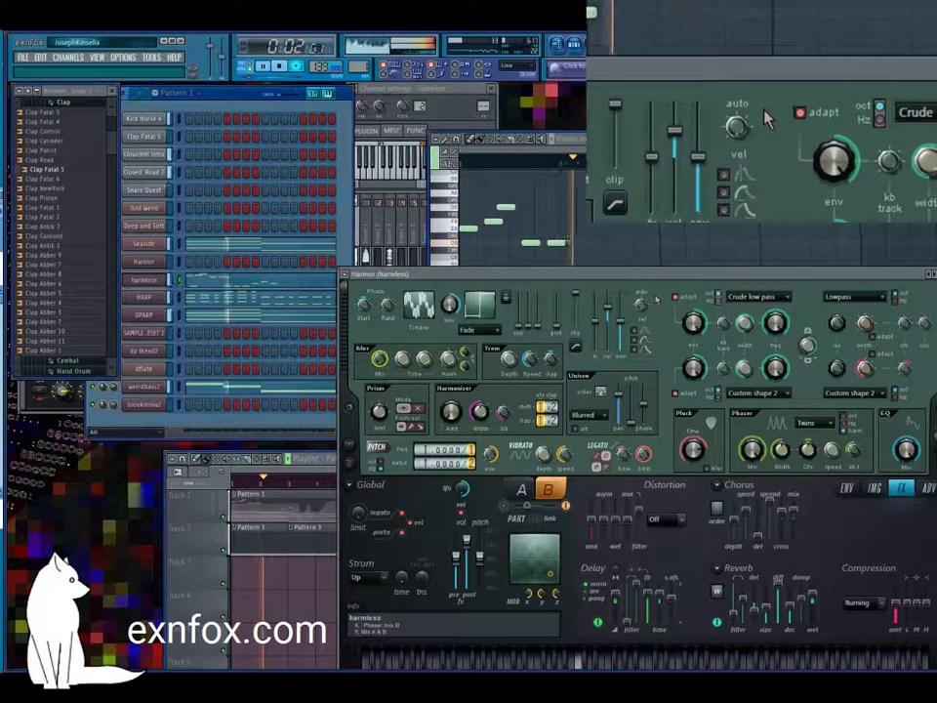
{"action": "left_click", "coordinate": [664, 238]}
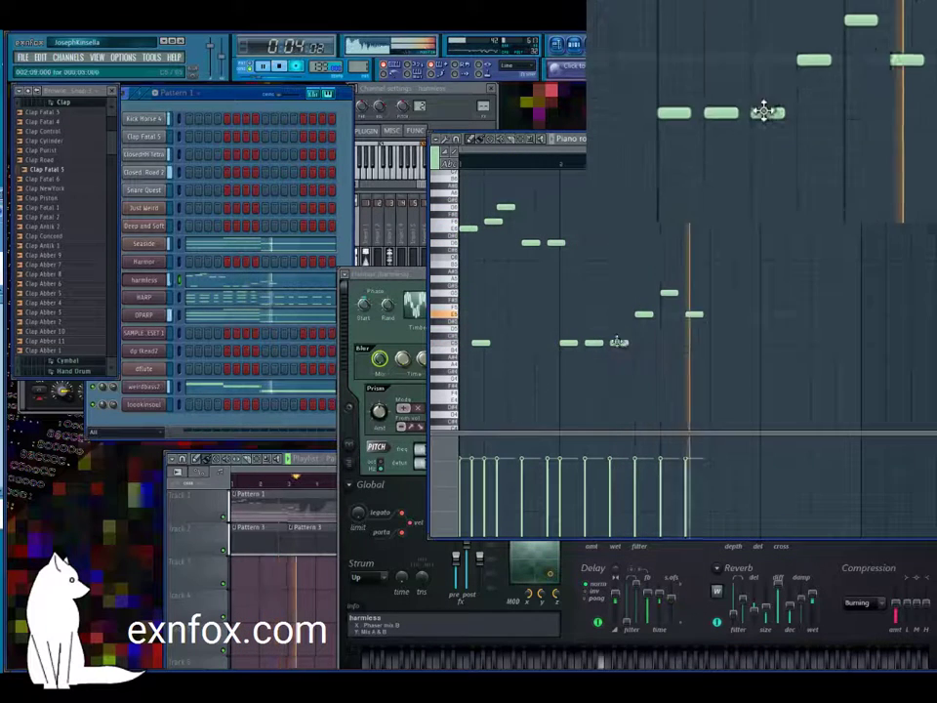
{"action": "left_click_drag", "start_coordinate": [618, 343], "coordinate": [612, 325]}
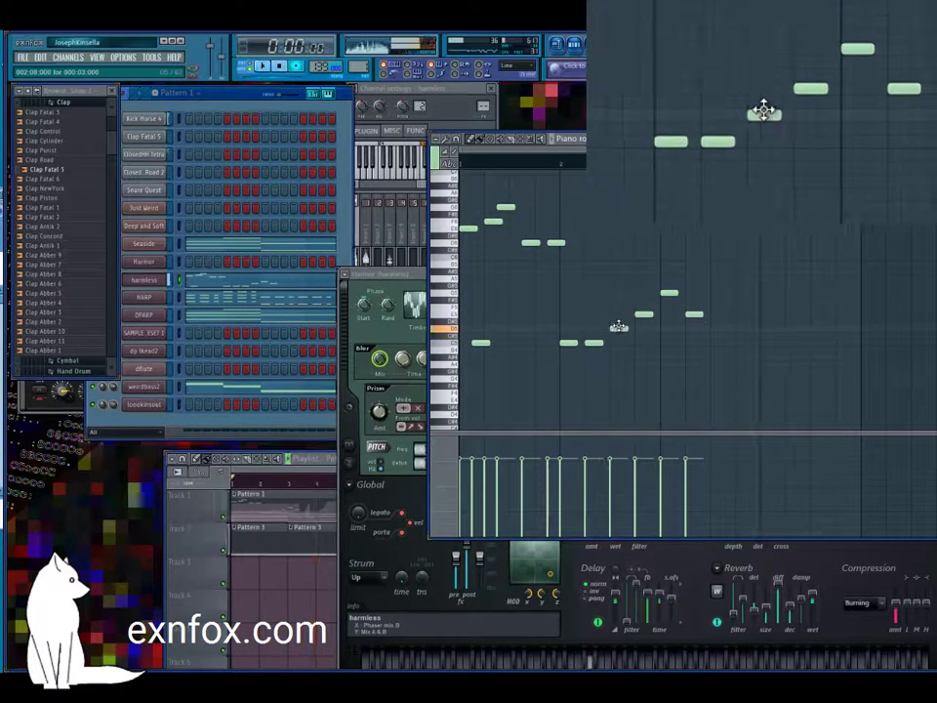
Step: Add a C5 note on step 9 and a D5 note on step 13 of bar 1
{"action": "left_click", "coordinate": [516, 345]}
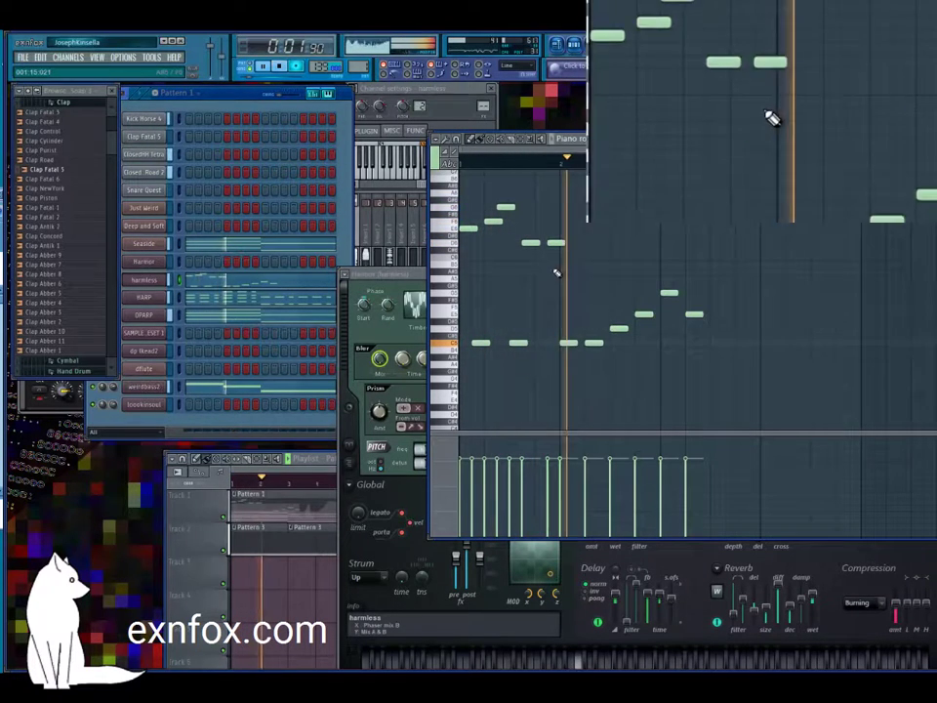
{"action": "left_click", "coordinate": [538, 343]}
{"action": "key", "text": "space"}
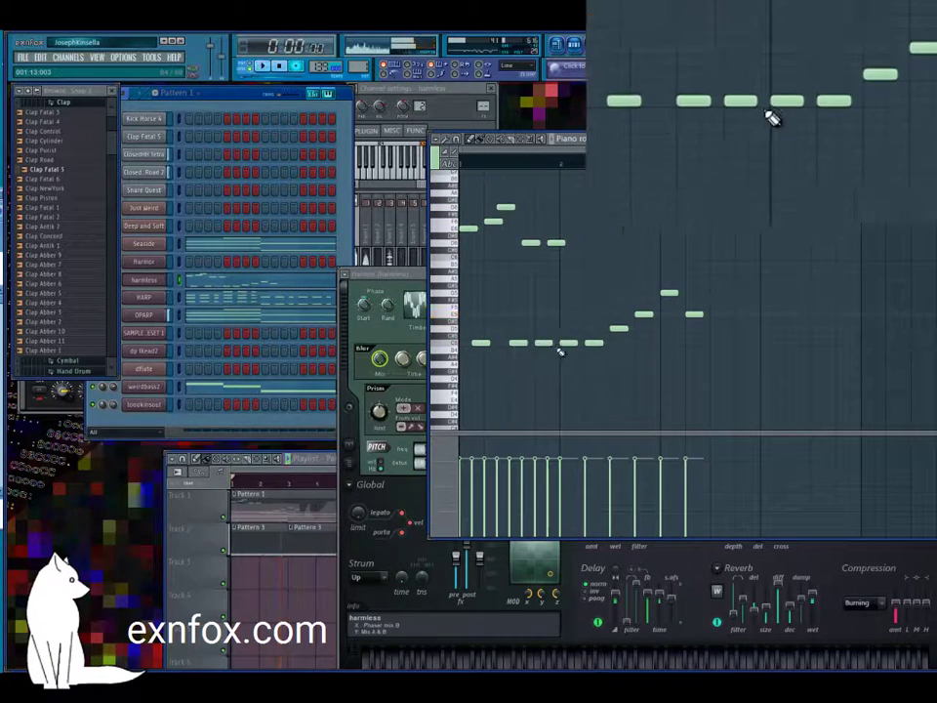
{"action": "key", "text": "space"}
{"action": "left_click_drag", "start_coordinate": [544, 343], "coordinate": [544, 329]}
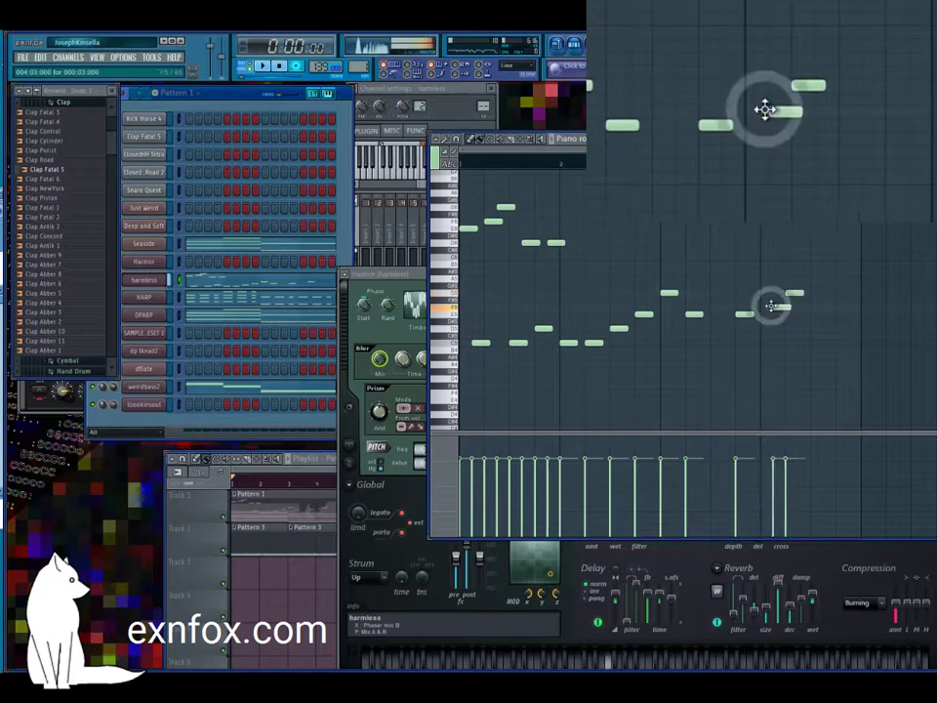
Step: Finish bar 4 of the harmless melody with F5 on step 9 and G4 on step 13
{"action": "key", "text": "space"}
{"action": "left_click_drag", "start_coordinate": [803, 381], "coordinate": [811, 379]}
{"action": "left_click", "coordinate": [838, 377]}
{"action": "right_click", "coordinate": [823, 381]}
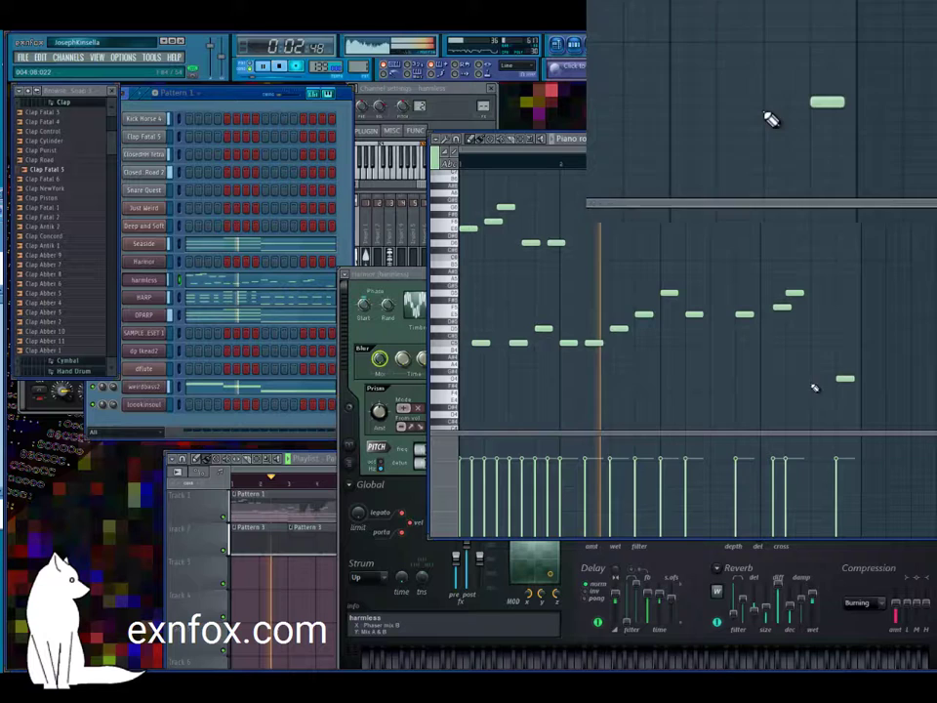
{"action": "left_click", "coordinate": [808, 306]}
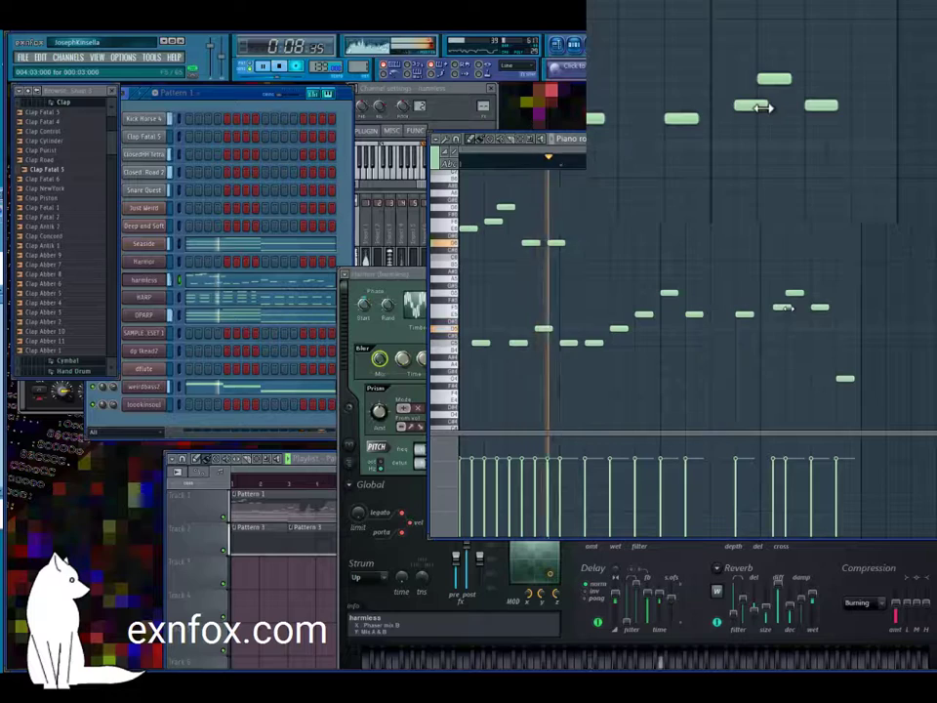
{"action": "key", "text": "space"}
Step: Save the project as a new file named idfk.flp in the Projects folder
{"action": "right_click", "coordinate": [212, 42]}
{"action": "key", "text": "Escape"}
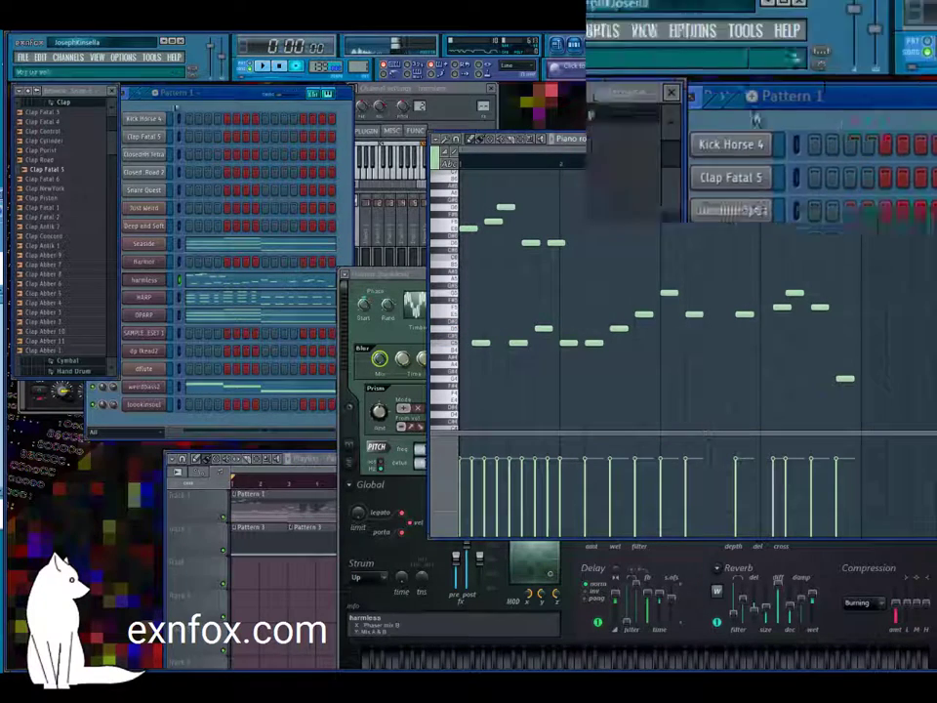
{"action": "left_click", "coordinate": [21, 56]}
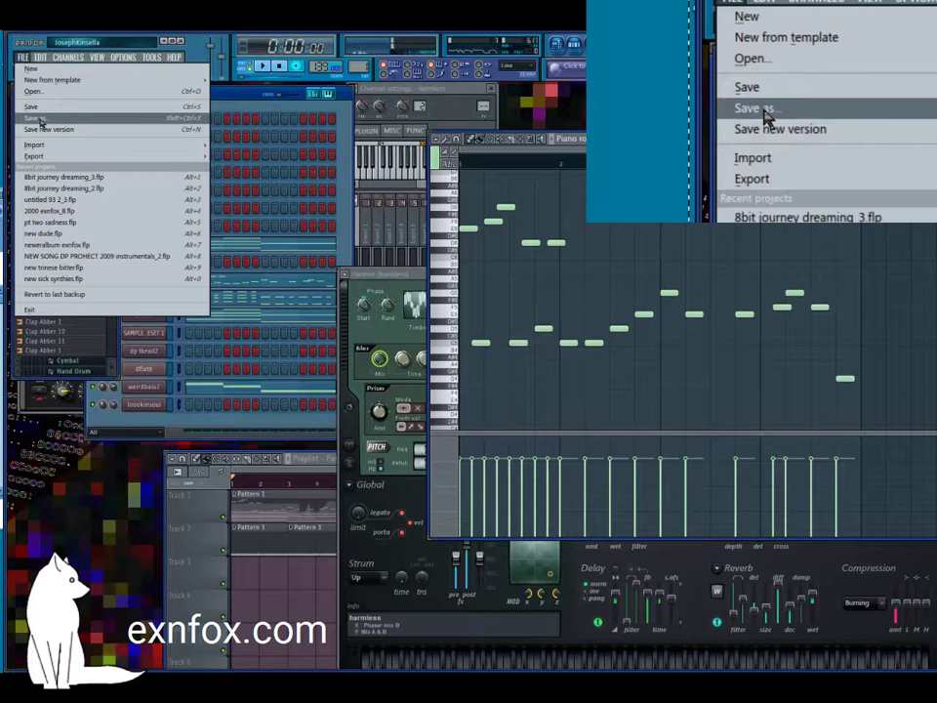
{"action": "left_click", "coordinate": [41, 121]}
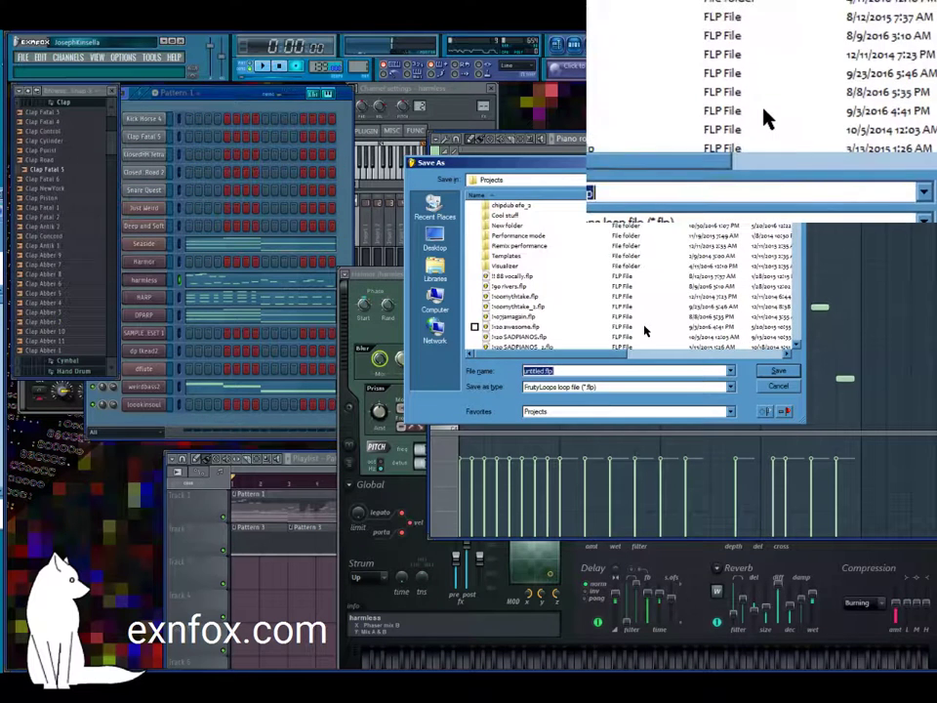
{"action": "type", "text": "idk"}
{"action": "key", "text": "Return"}
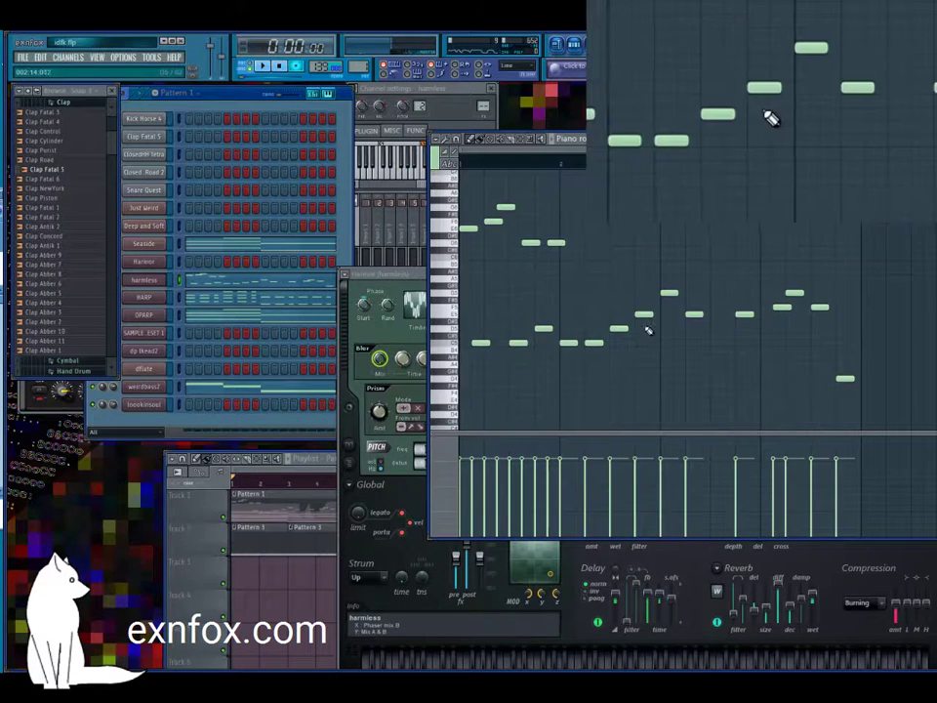